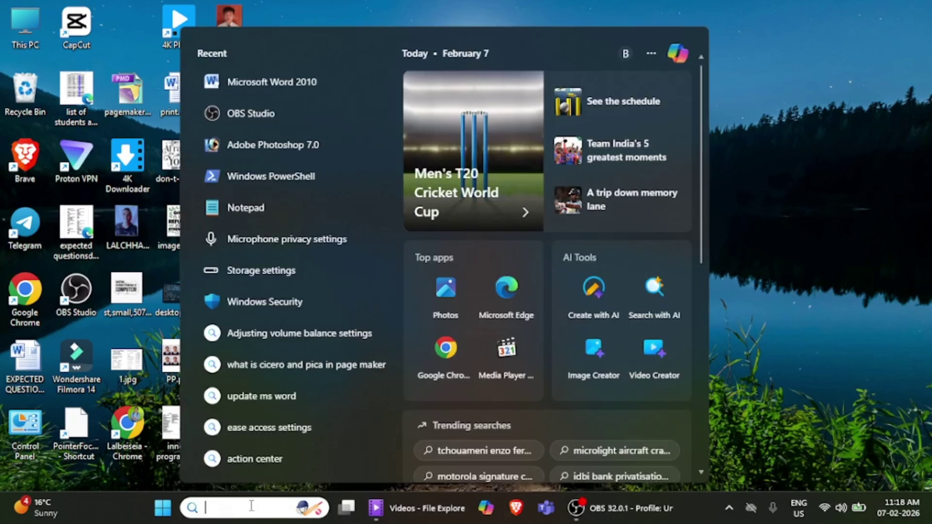
- Launch Microsoft Word 2010 and dismiss the Office activation wizard
type("wo")
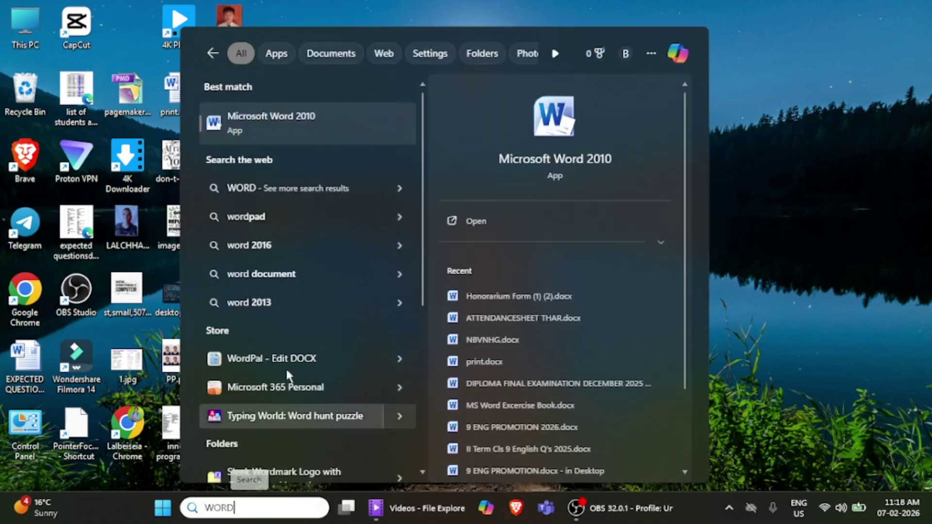
left_click(285, 127)
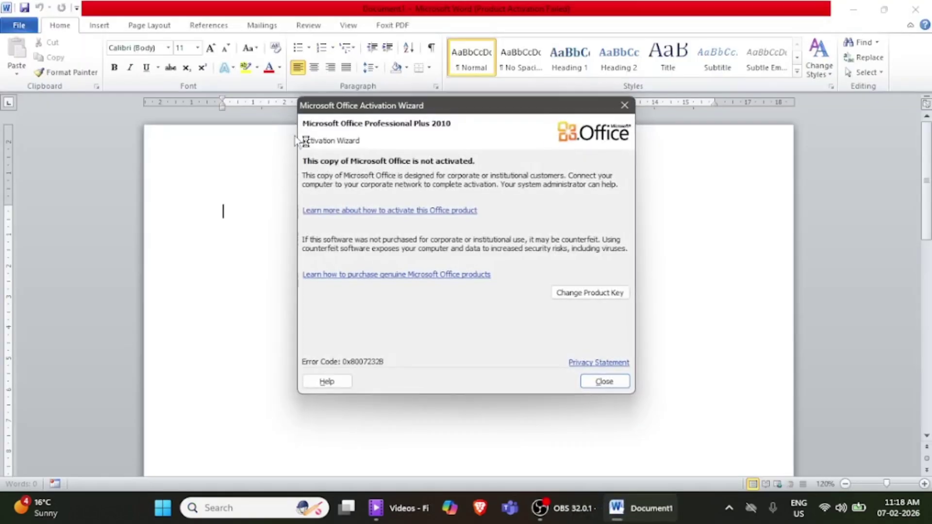
left_click(604, 382)
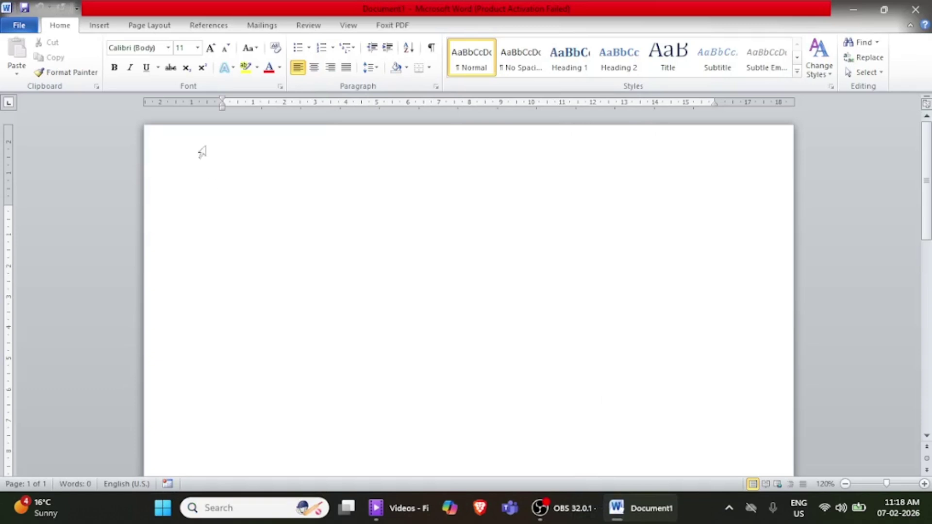
- Set the blank document's paper size to 10 x 15 cm (4 x 6 in)
left_click(153, 29)
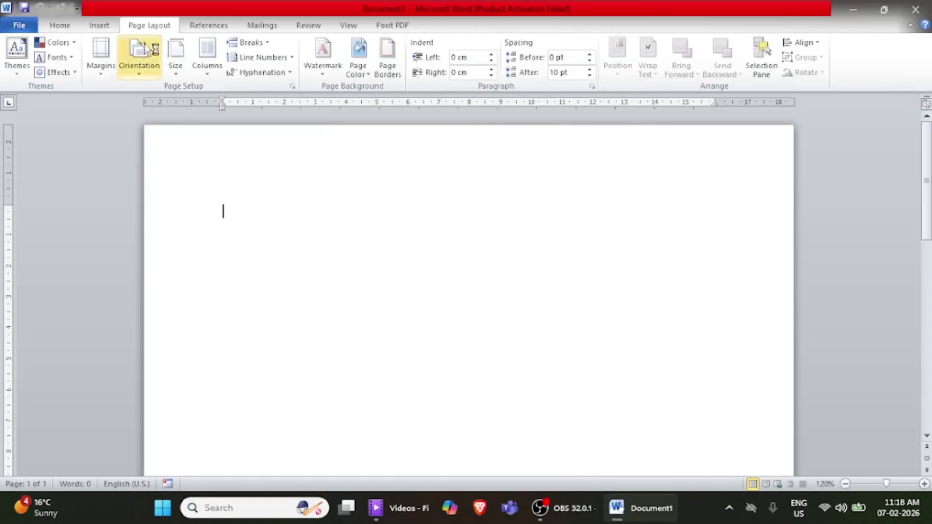
left_click(173, 71)
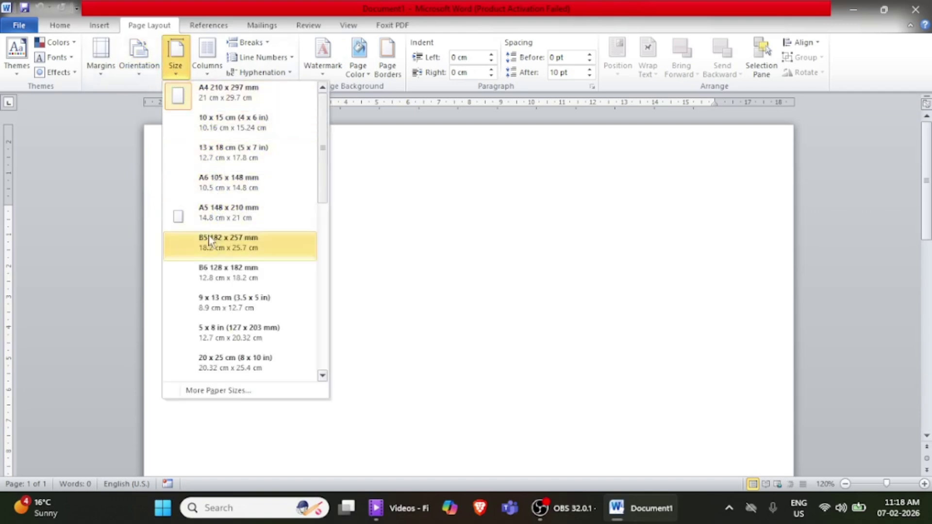
left_click(253, 129)
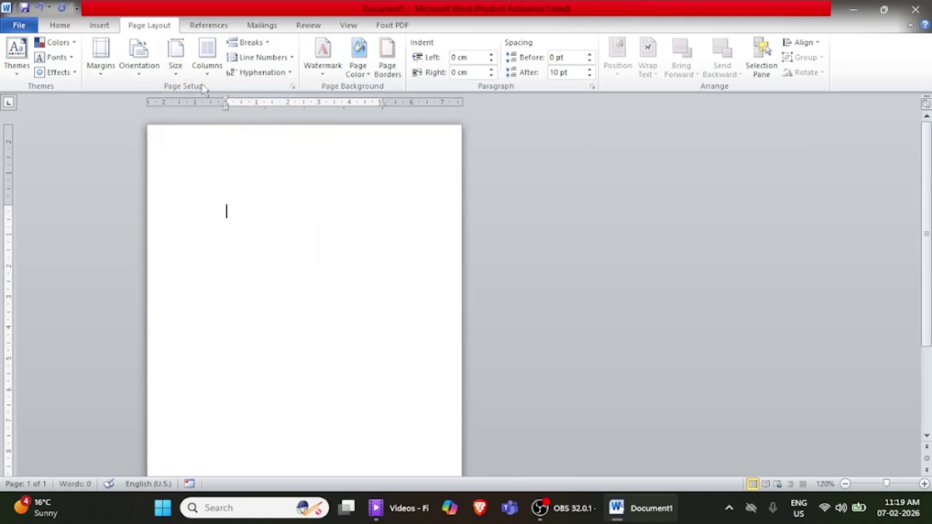
- Switch the page to landscape and extend the left and right margins out to the page edges
left_click(135, 74)
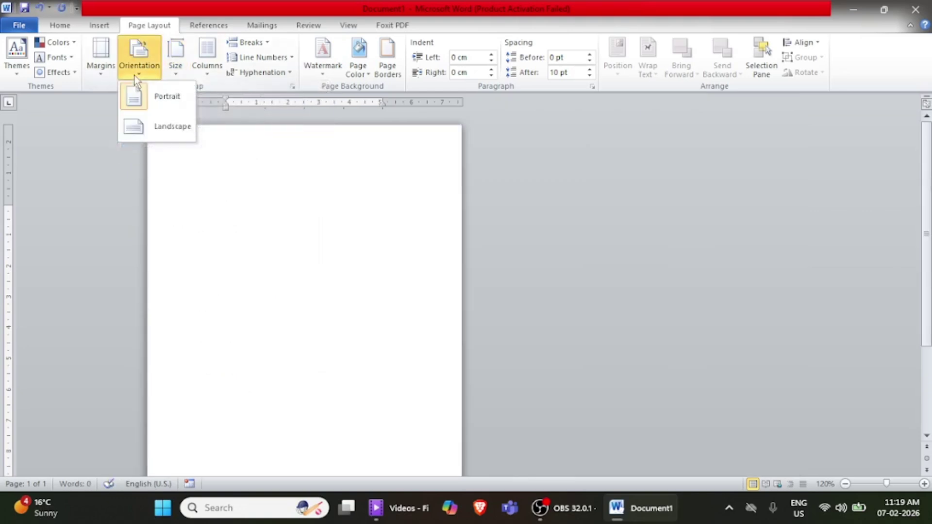
left_click(151, 127)
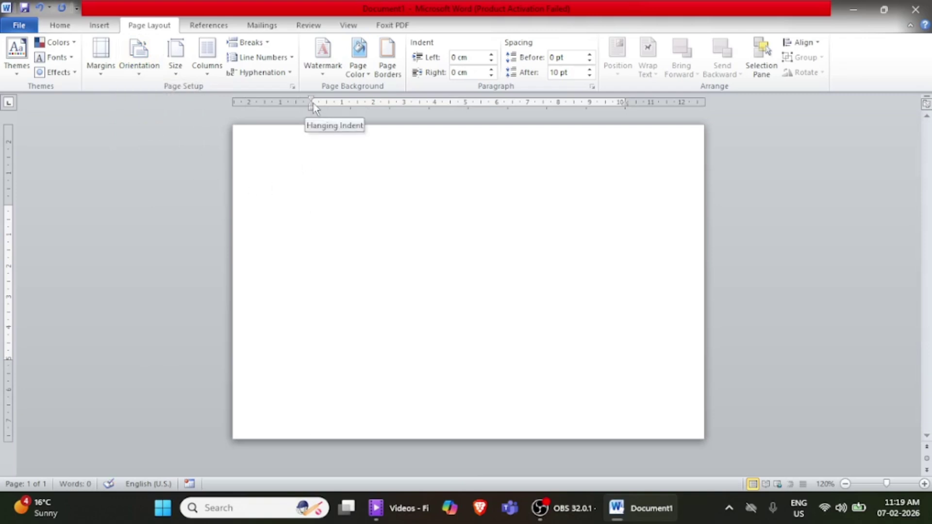
mouse_move(312, 106)
left_mouse_down()
mouse_move(204, 105)
mouse_move(234, 104)
left_mouse_up()
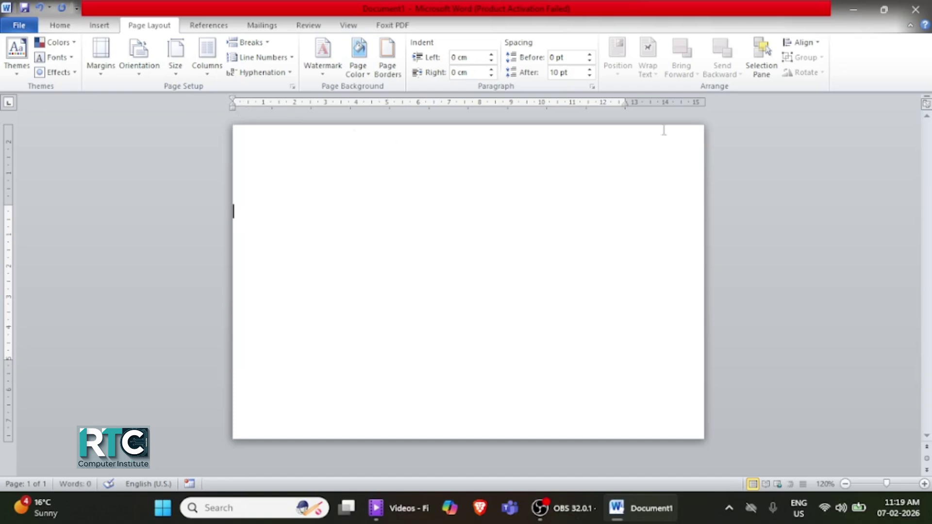
left_click_drag(623, 102, 702, 102)
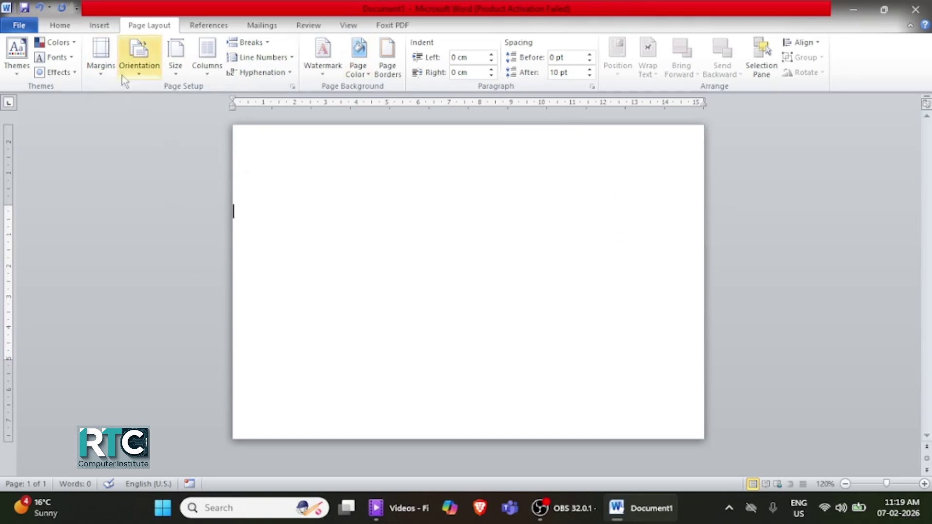
- Insert the portrait picture 20260207_093202.jpg from the Desktop folder
left_click(98, 28)
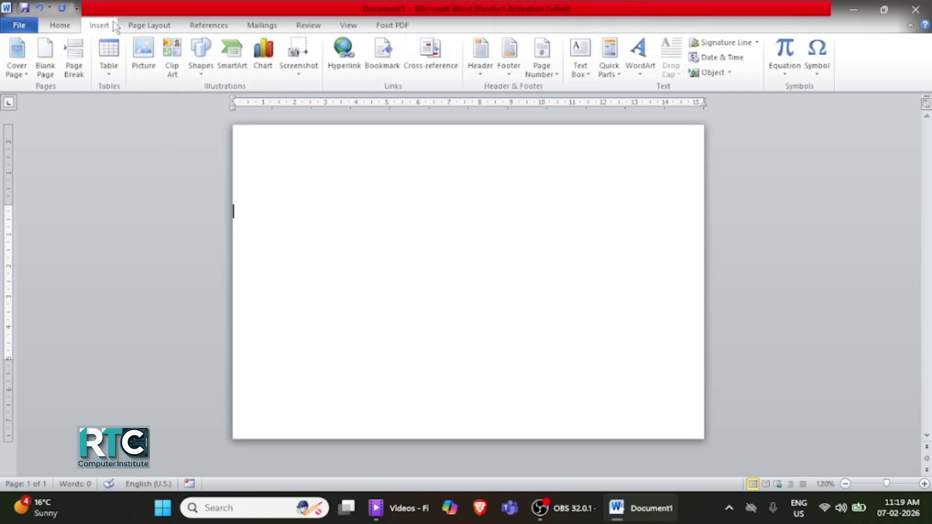
left_click(144, 54)
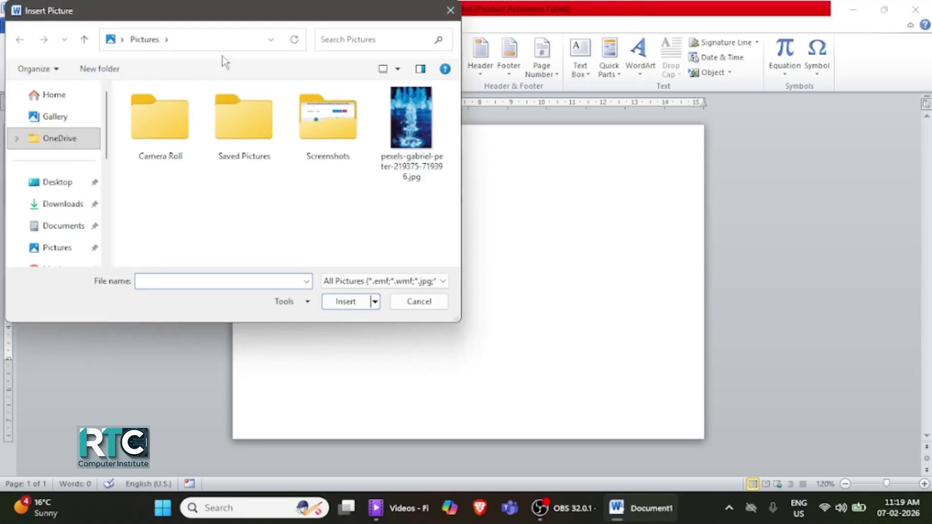
left_click_drag(245, 16, 378, 60)
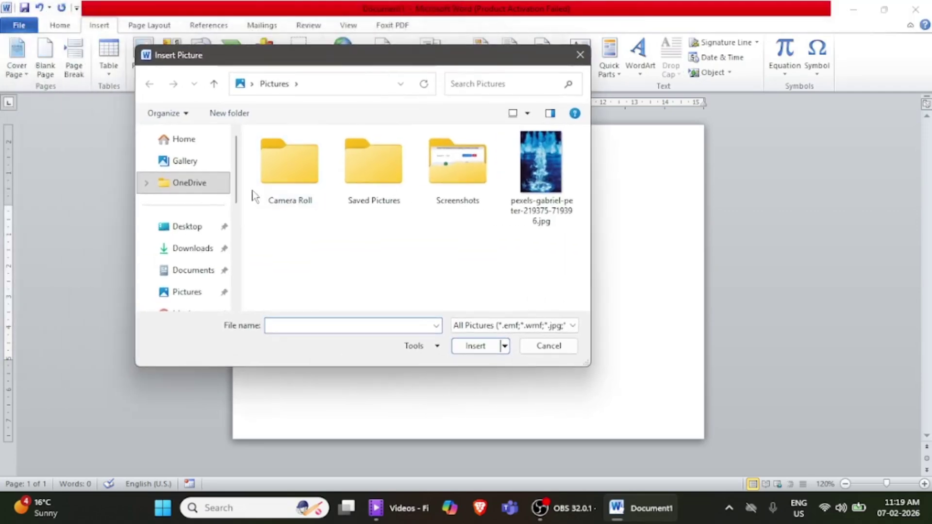
left_click(186, 228)
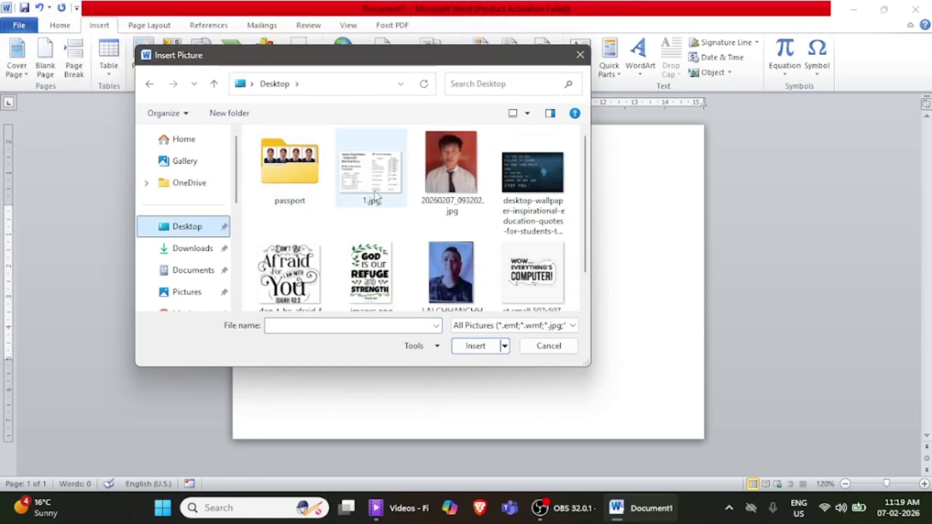
left_click(455, 170)
double_click(455, 167)
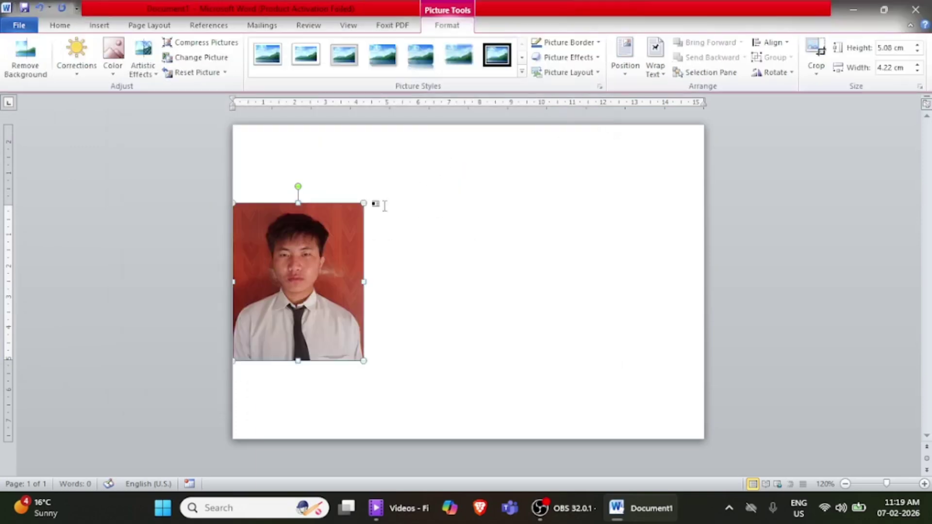
- Set the picture's text wrapping to Square and move it near the page's upper-left corner
mouse_move(320, 250)
left_mouse_down()
mouse_move(399, 237)
mouse_move(384, 217)
mouse_move(340, 196)
mouse_move(306, 225)
mouse_move(397, 245)
mouse_move(389, 260)
mouse_move(325, 271)
mouse_move(367, 275)
mouse_move(312, 280)
left_mouse_up()
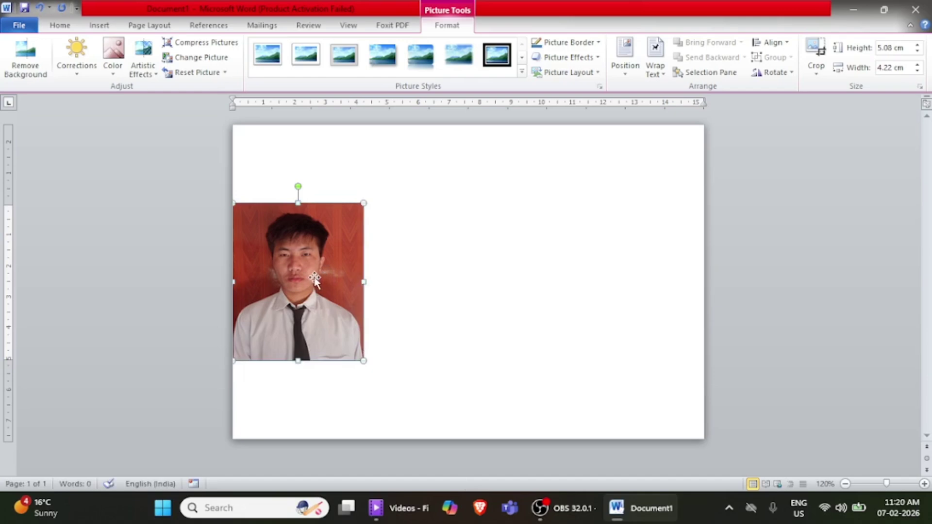
left_click(664, 75)
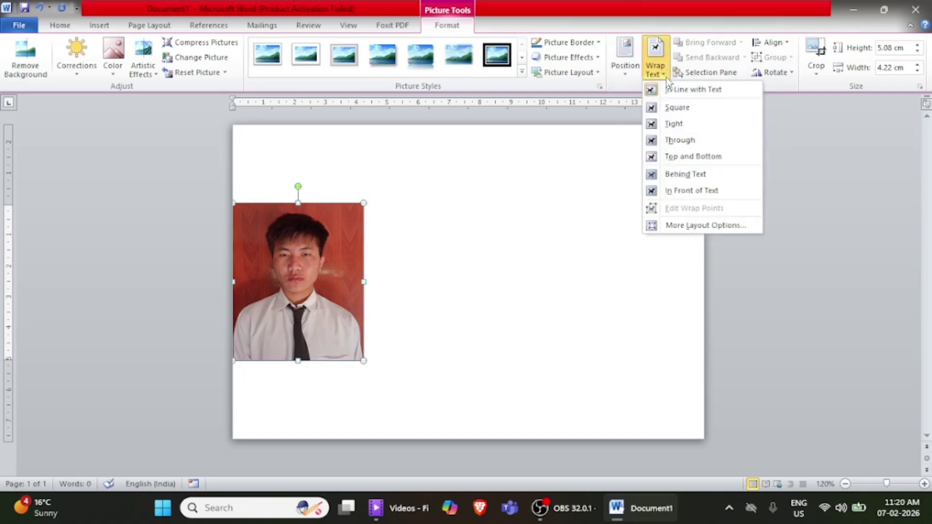
left_click(670, 108)
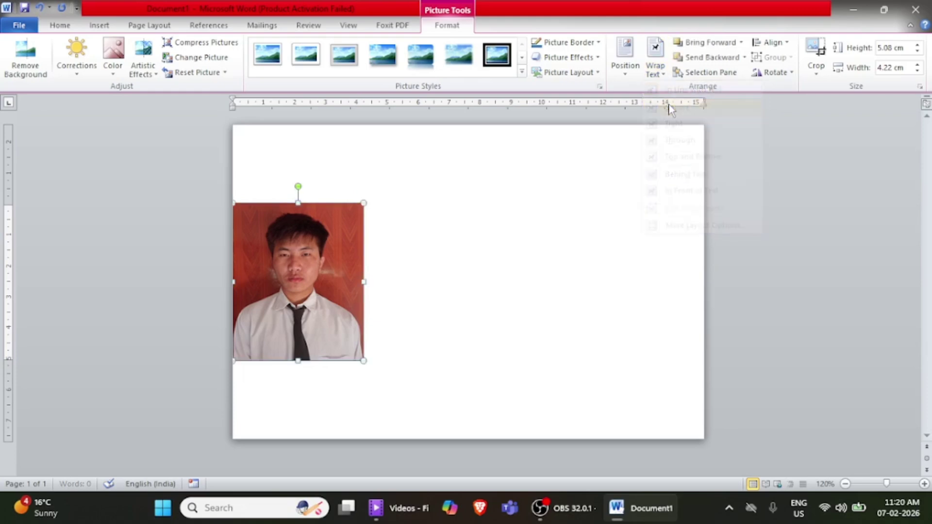
left_click_drag(313, 270, 319, 183)
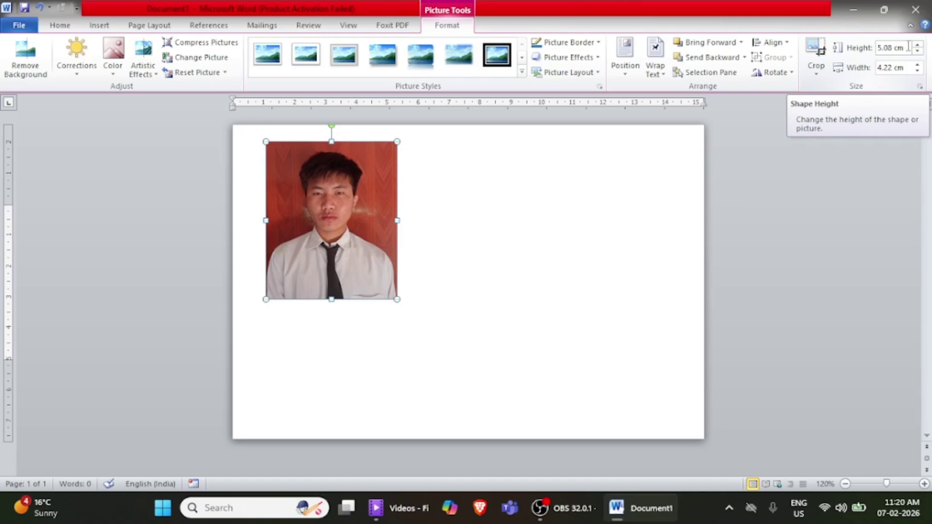
- Try to resize the picture to 4 cm high and 3 cm wide with its aspect ratio still locked
left_click(908, 47)
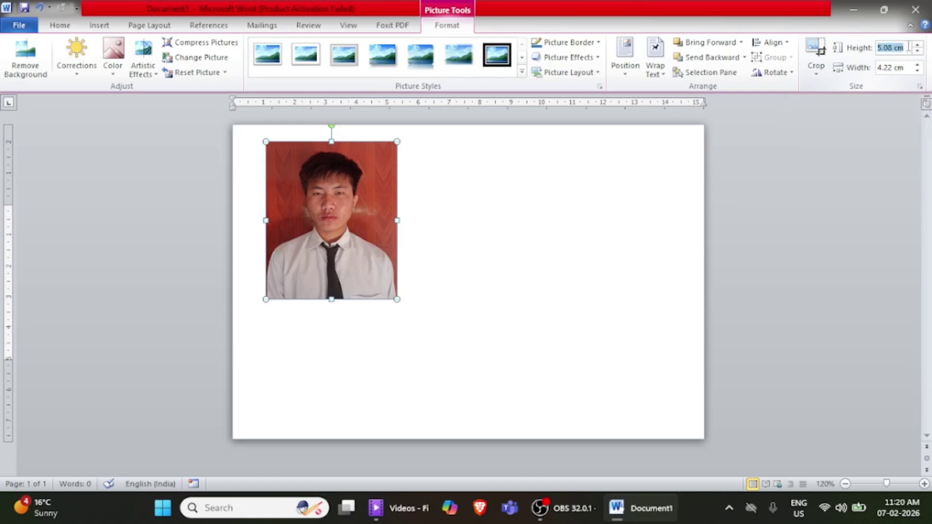
type("4")
key("Return")
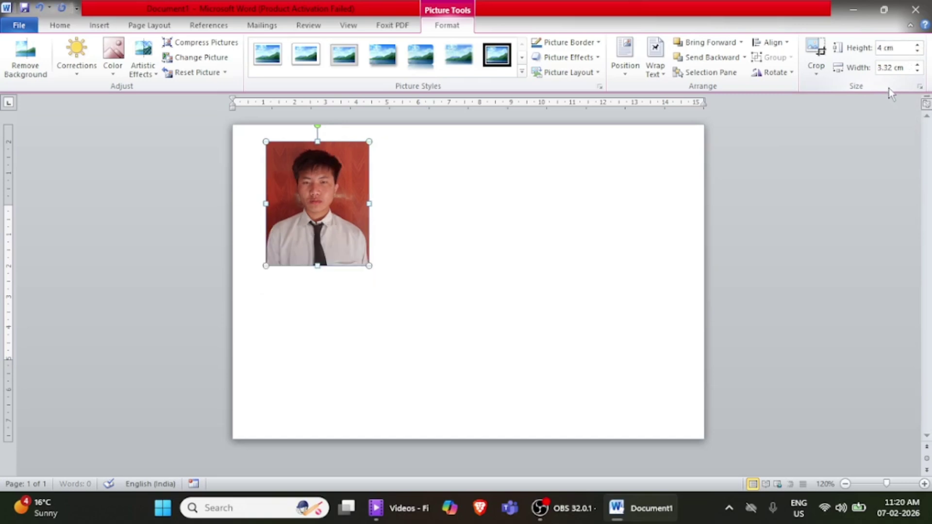
left_click(903, 69)
type("3")
left_click(872, 117)
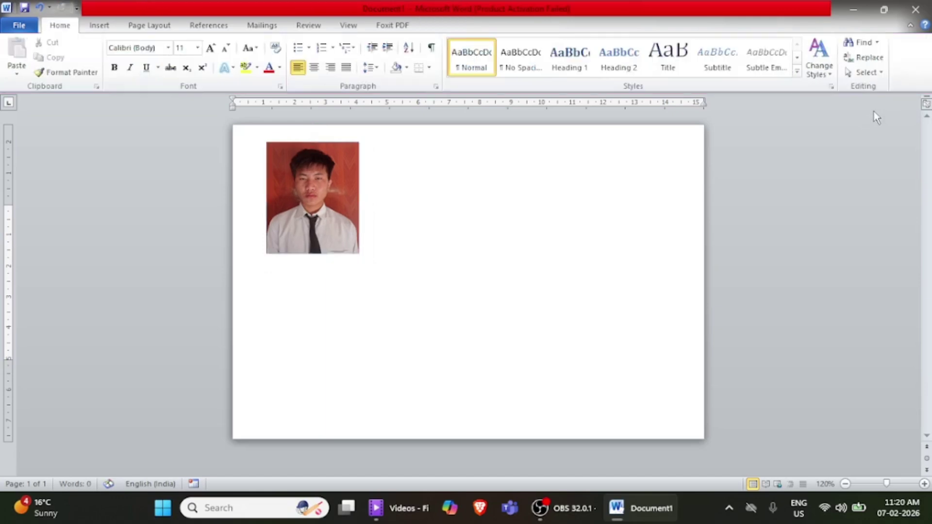
- Turn off Lock aspect ratio in the picture's size settings
left_click(311, 208)
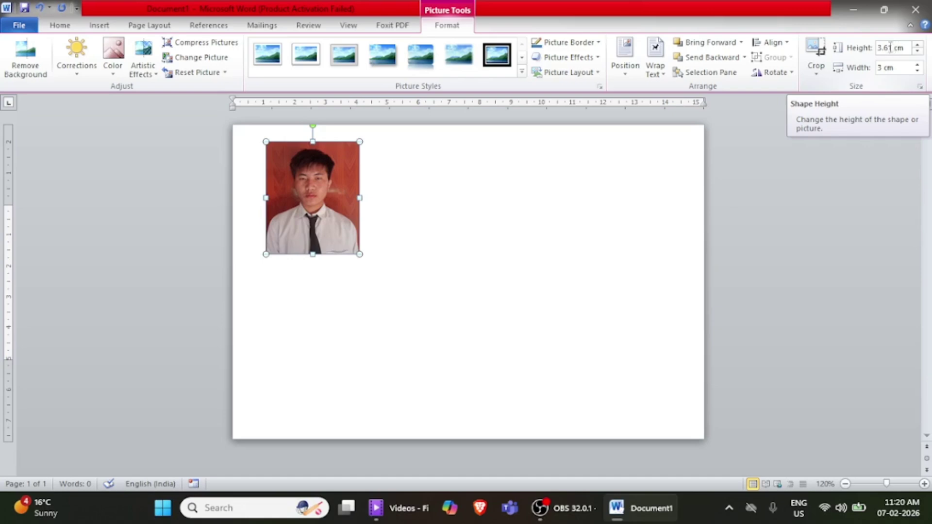
left_click(919, 88)
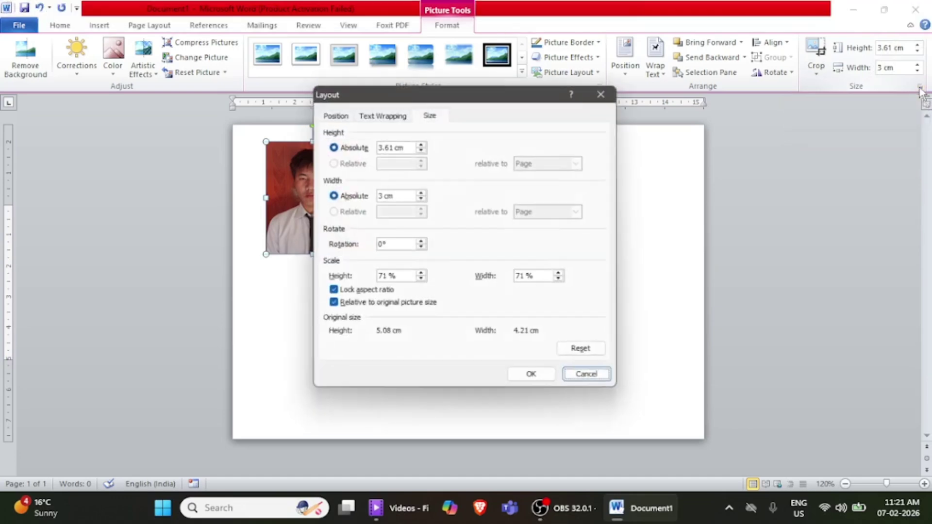
left_click_drag(521, 94, 584, 55)
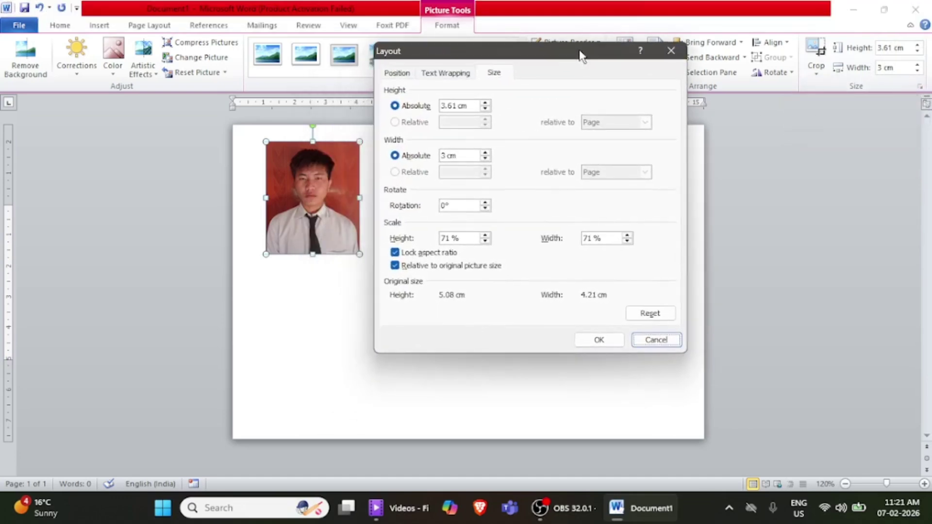
left_click(494, 73)
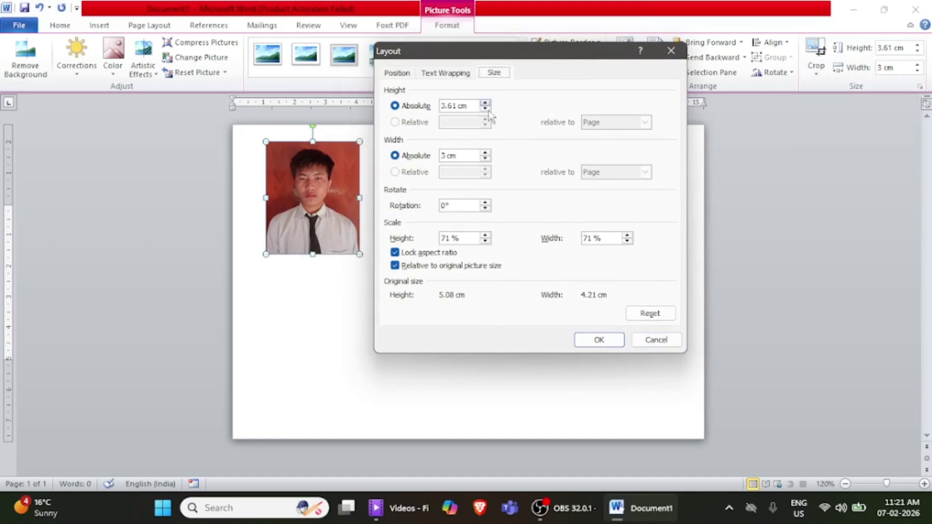
left_click(395, 253)
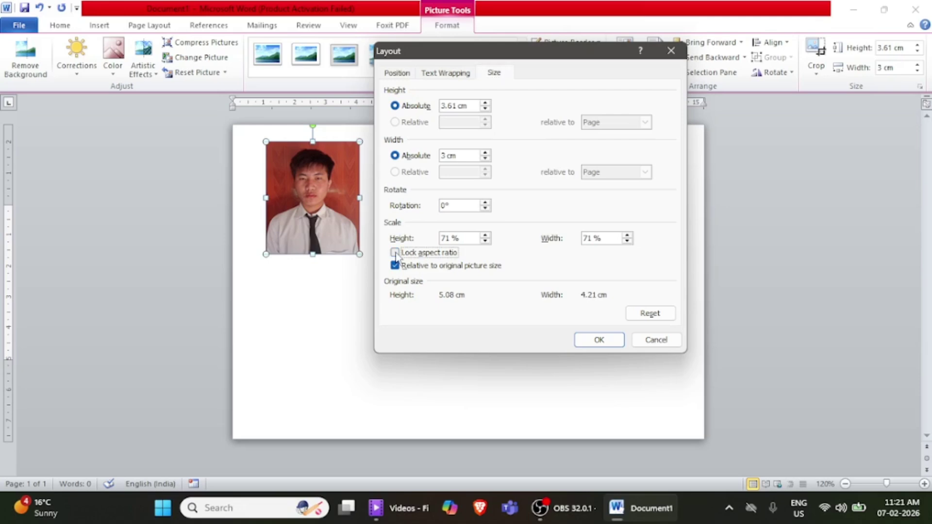
left_click(594, 340)
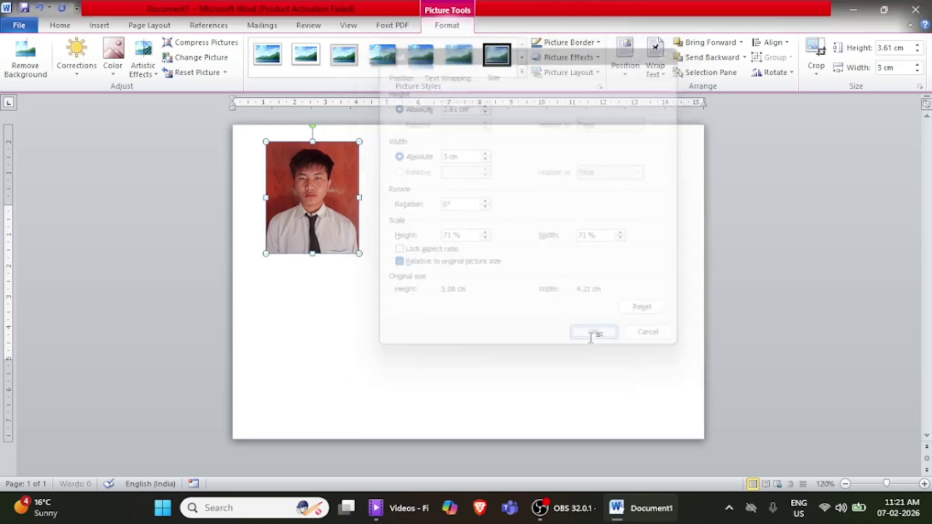
- Set the picture's height to 4 cm and its width to 3 cm
left_click(896, 49)
type("4")
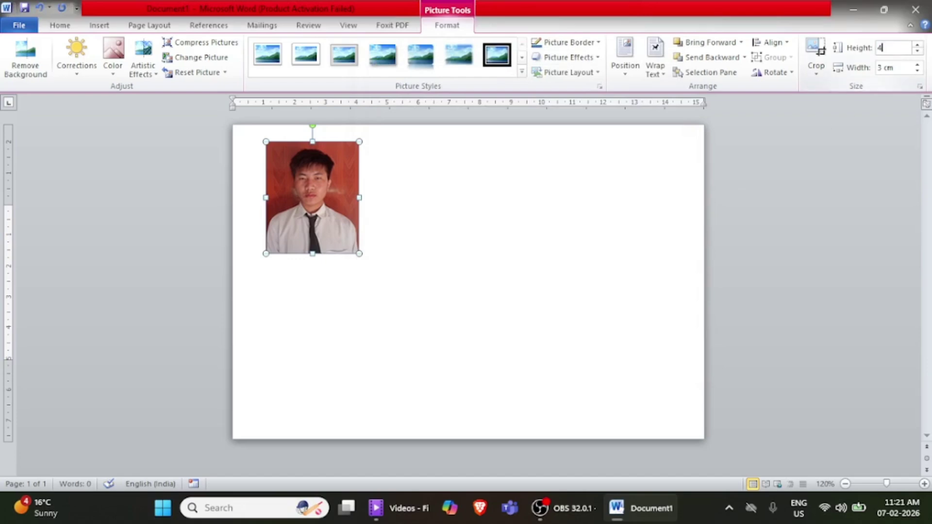
key("Return")
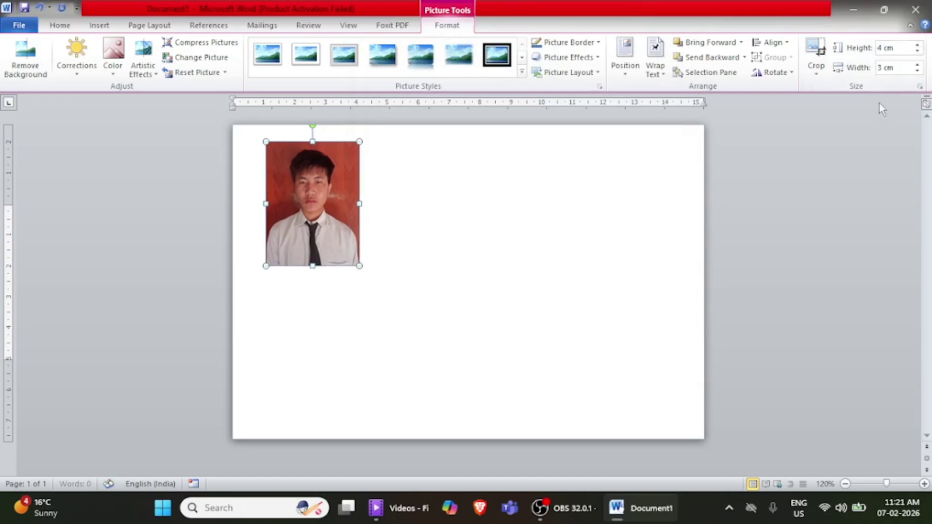
left_click(895, 66)
type("3")
key("Return")
- Move the picture to the middle of the page and give it a yellow border
left_click_drag(314, 195, 461, 217)
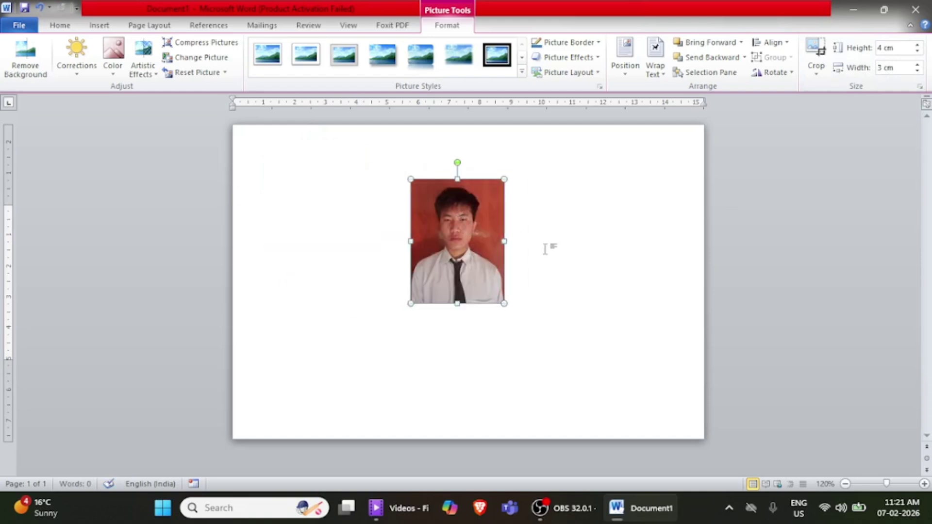
scroll(547, 250, "up", 3)
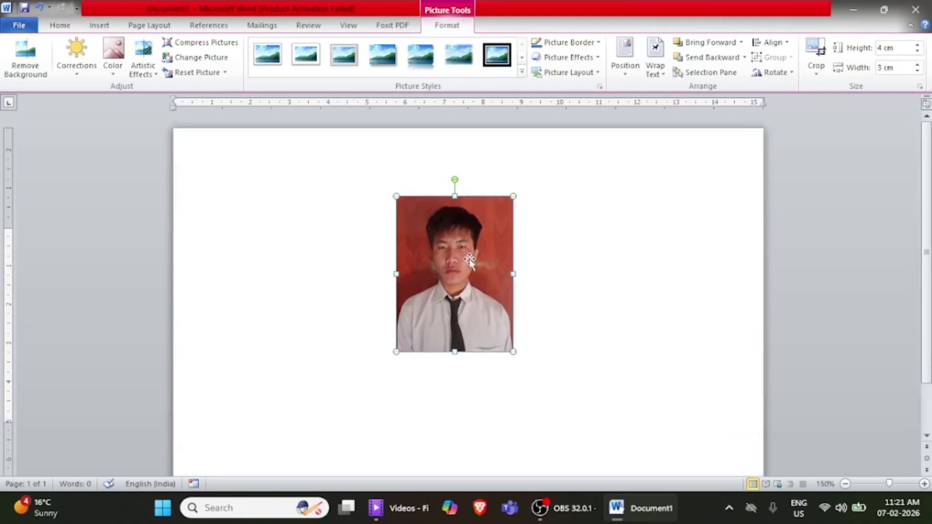
left_click_drag(468, 258, 445, 233)
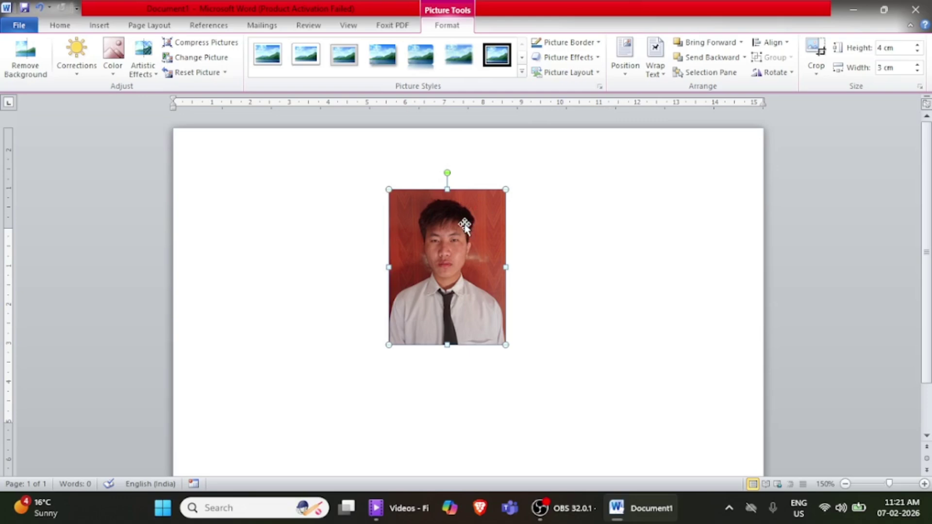
left_click(596, 42)
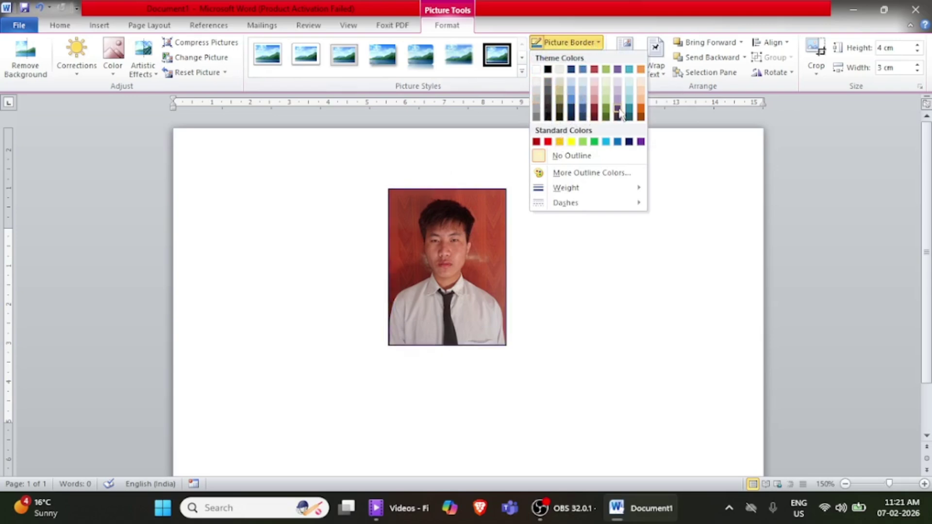
left_click(571, 143)
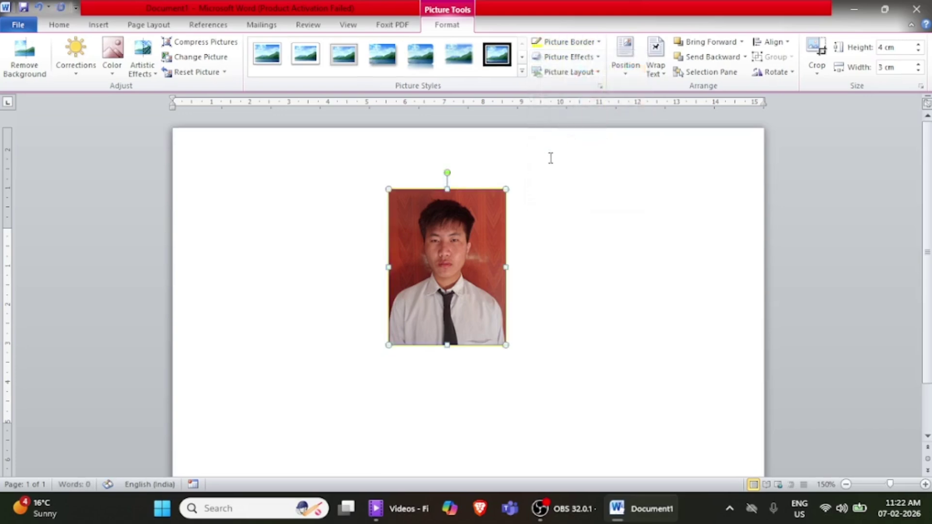
- Set the weight of the picture's yellow border to 1½ pt
left_click(600, 43)
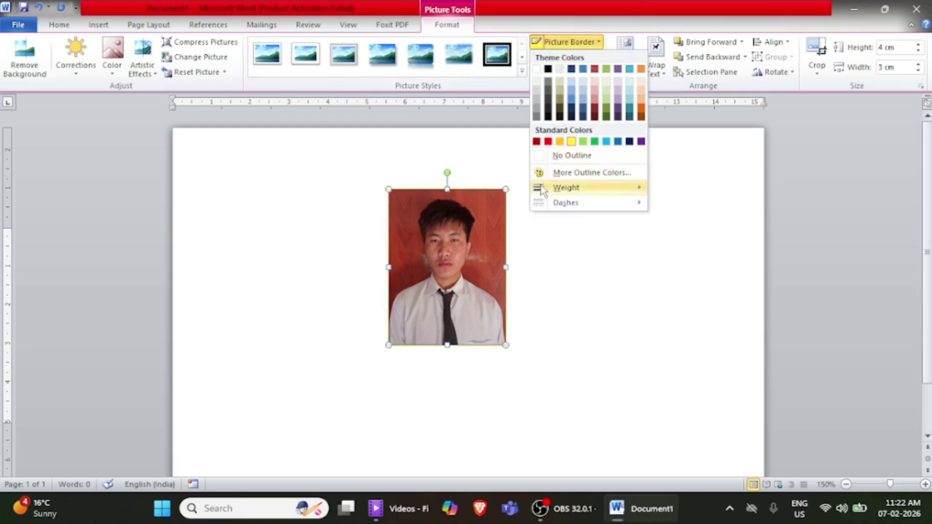
mouse_move(559, 193)
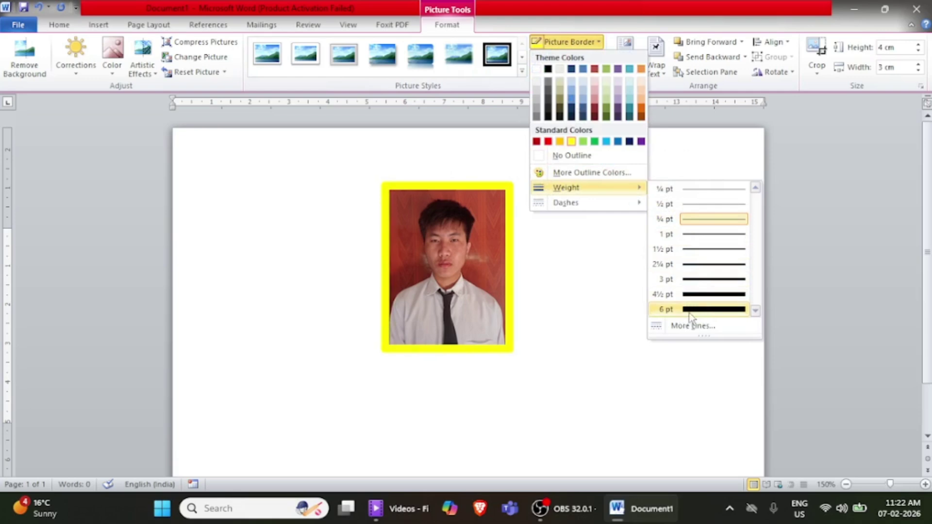
left_click(690, 250)
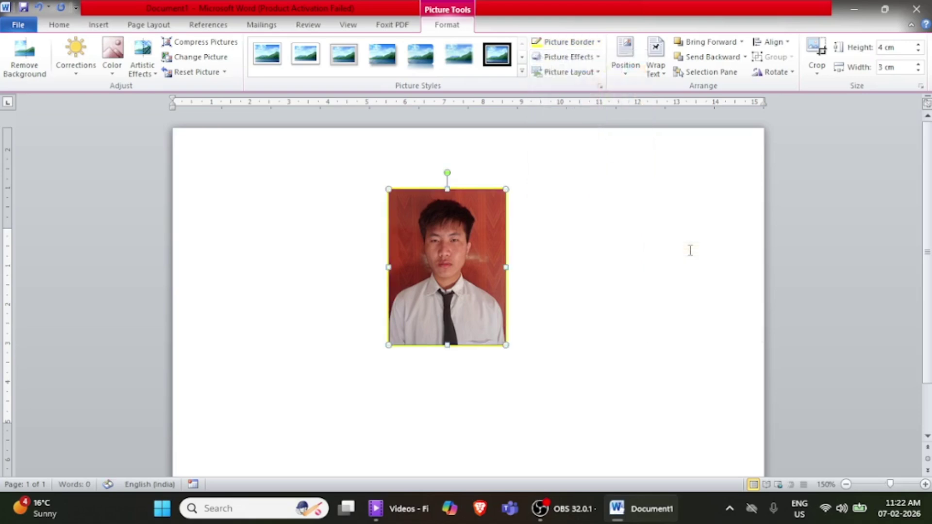
- Move the picture to the page's upper-left corner and copy it across to form a row of four photos
left_click_drag(463, 231, 457, 247)
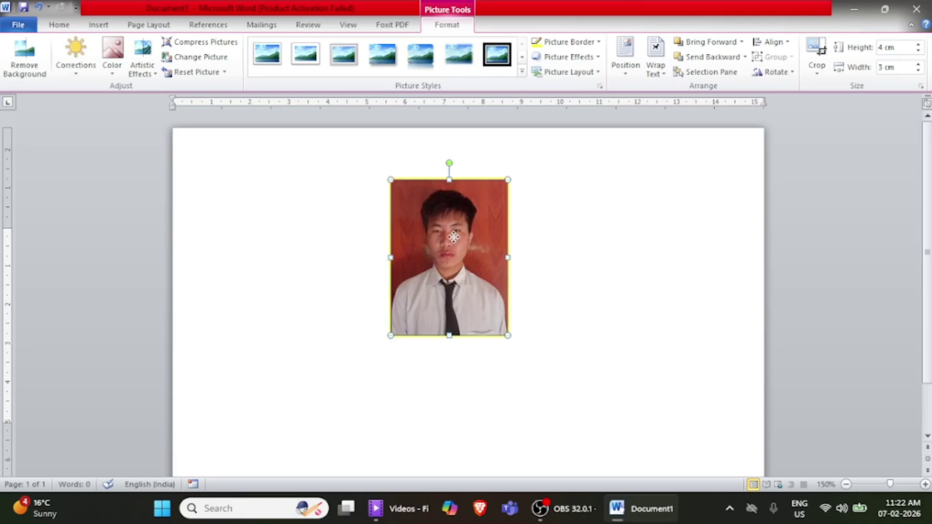
left_click_drag(453, 236, 291, 211)
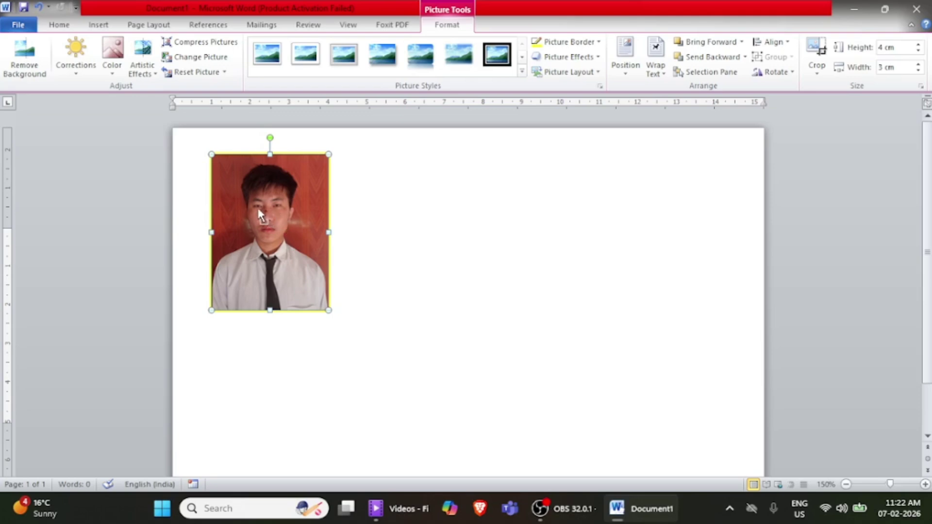
left_click_drag(255, 207, 622, 217)
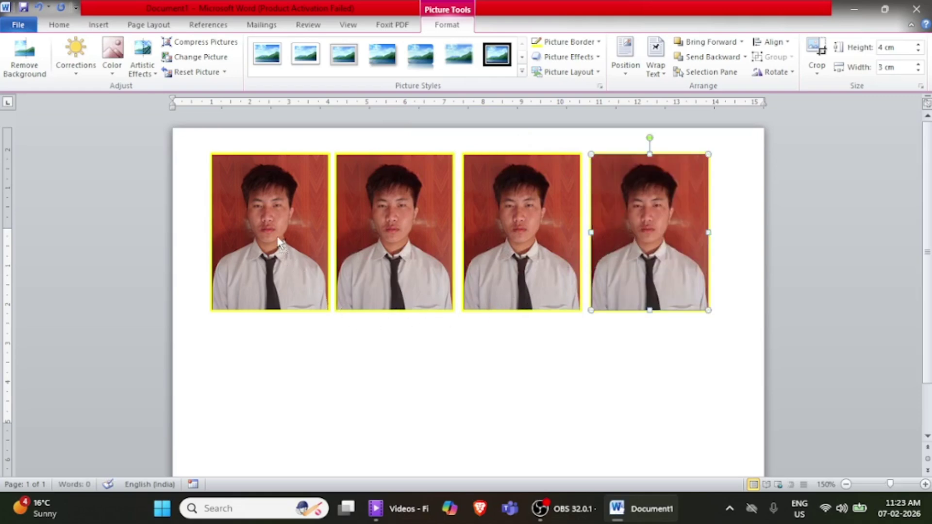
- Select all four photos in the row and duplicate them together as a second row directly below
left_click_drag(279, 241, 275, 399)
key("ctrl+z")
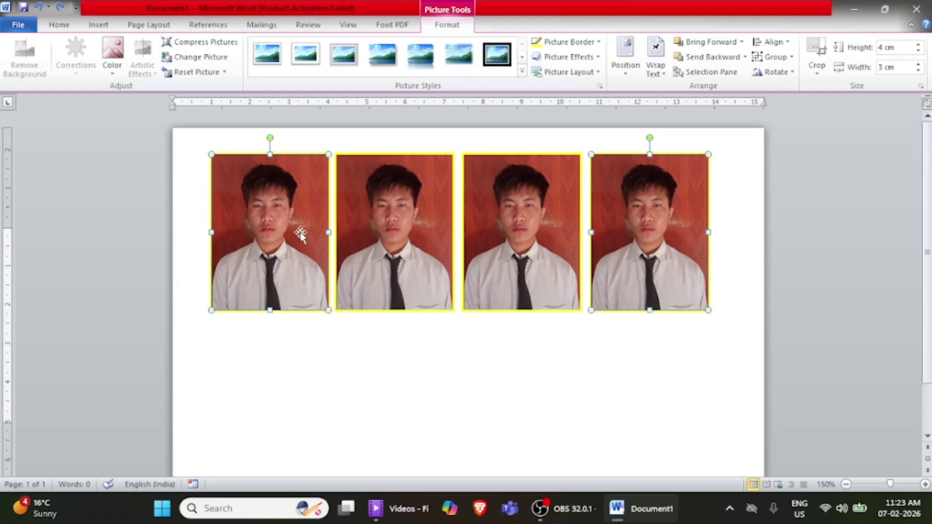
left_click(391, 234, "ctrl")
left_click(513, 245, "ctrl")
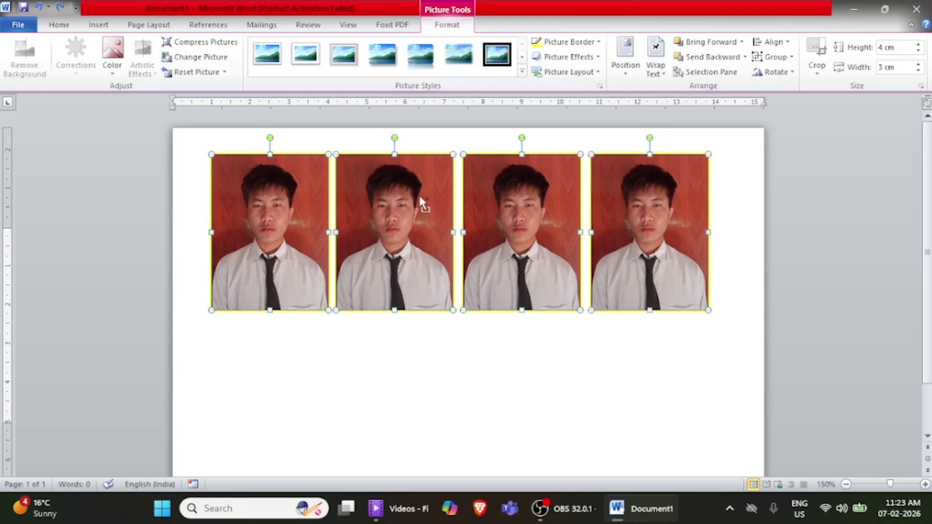
left_click_drag(420, 198, 419, 363)
scroll(581, 319, "down", 1)
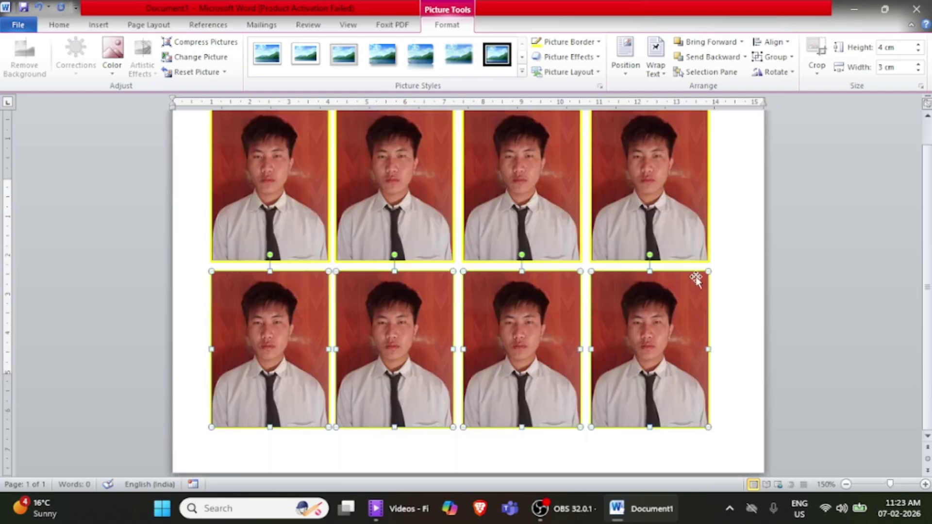
left_click(730, 261)
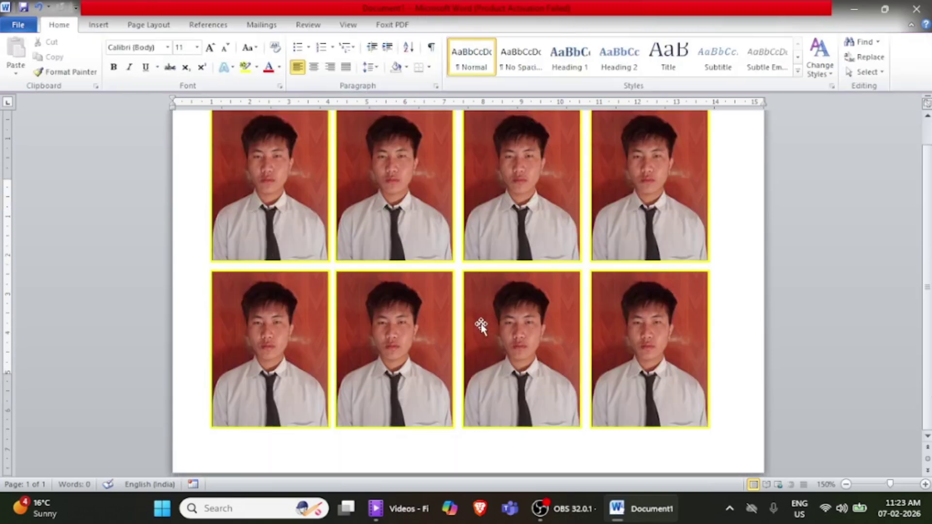
- Nudge the second photo of the top row slightly down and the first photo slightly left
scroll(481, 326, "up", 1)
scroll(482, 325, "down", 1)
scroll(414, 228, "up", 1)
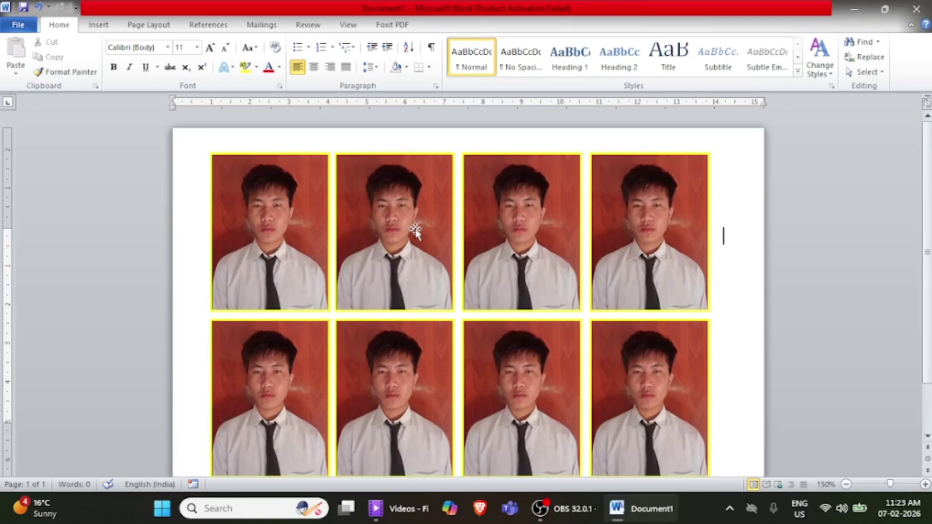
scroll(416, 240, "up", 7)
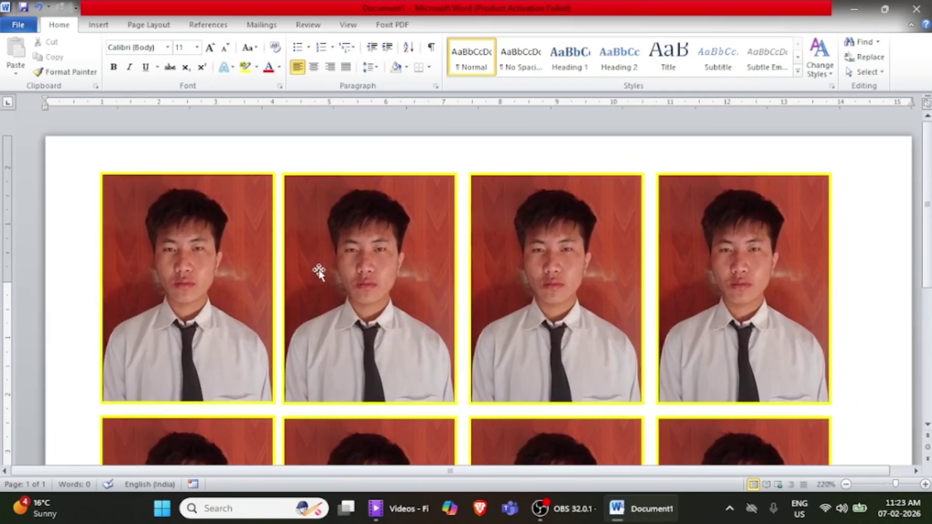
scroll(309, 264, "up", 2)
left_click(313, 272)
mouse_move(314, 275)
left_mouse_down()
mouse_move(366, 280)
mouse_move(312, 266)
mouse_move(312, 280)
left_mouse_up()
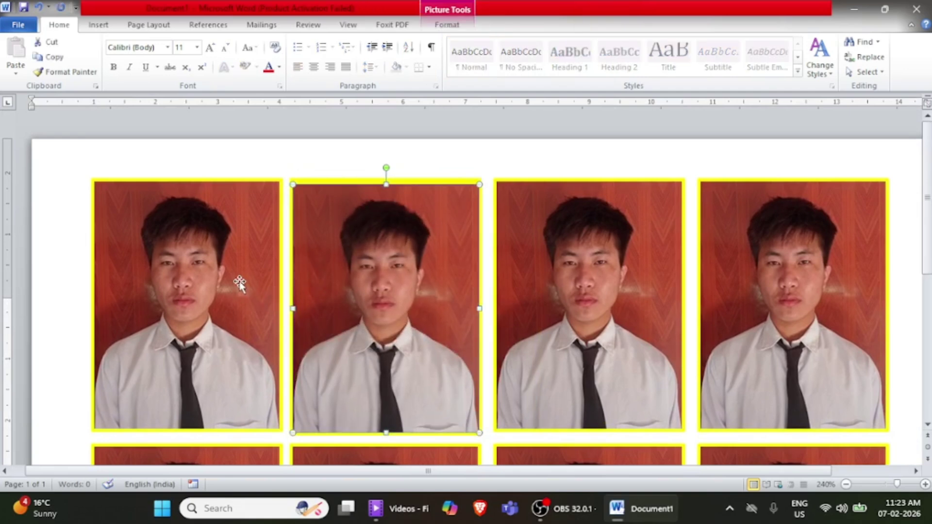
left_click_drag(239, 281, 227, 297)
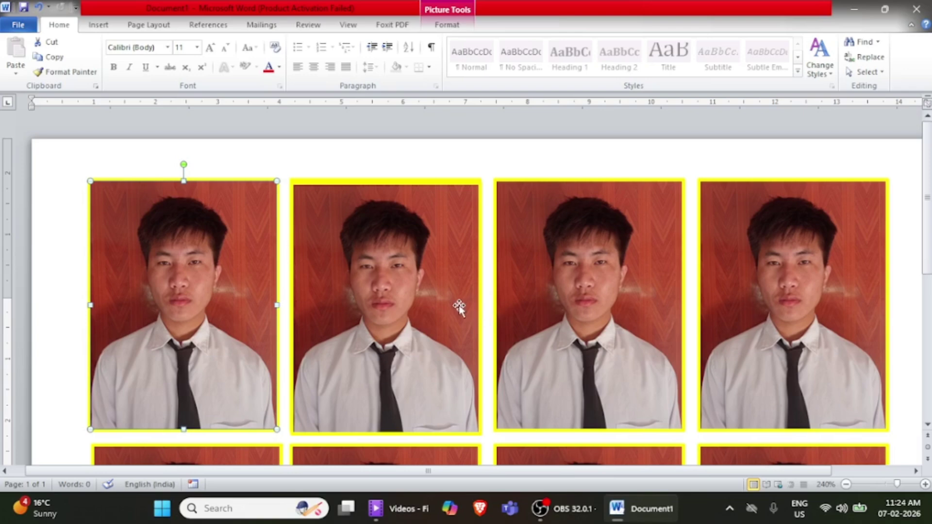
- Close the Word document without saving its changes
left_click(917, 10)
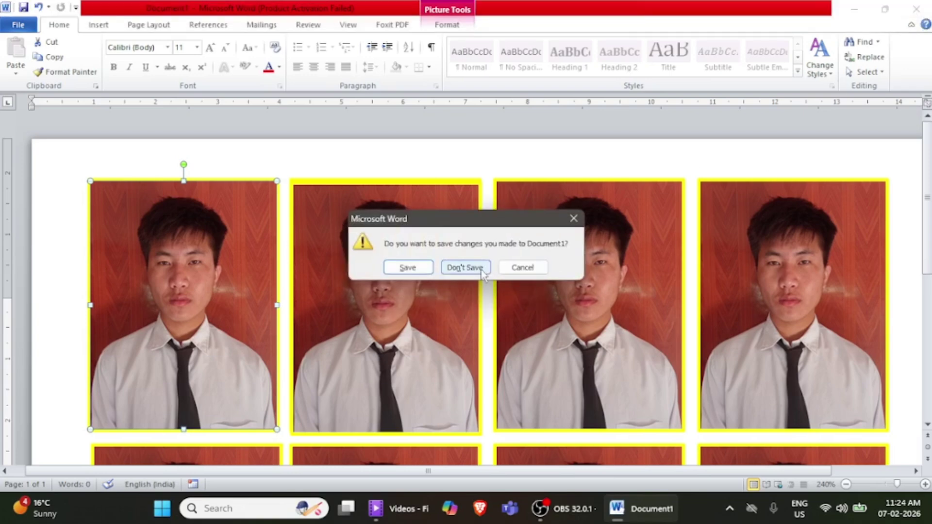
left_click(466, 270)
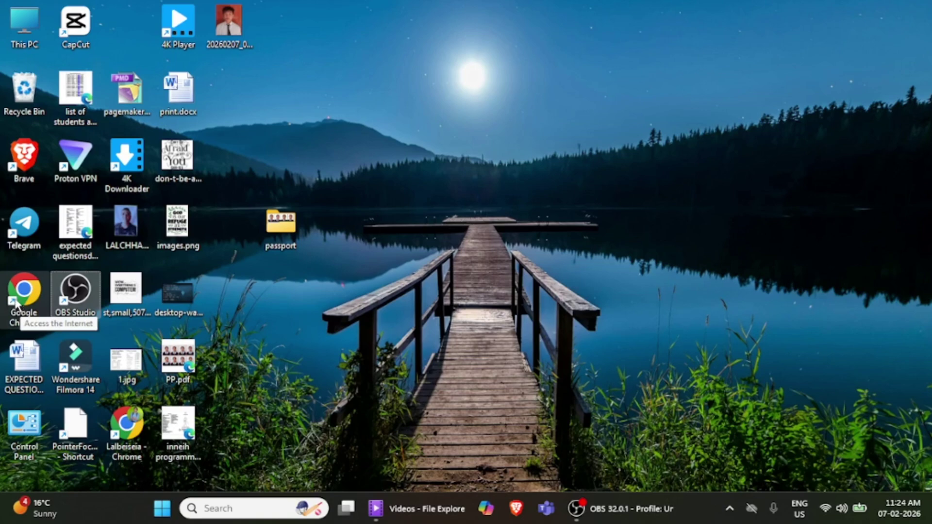
- Open Google Chrome in a maximized window using the third profile
double_click(31, 311)
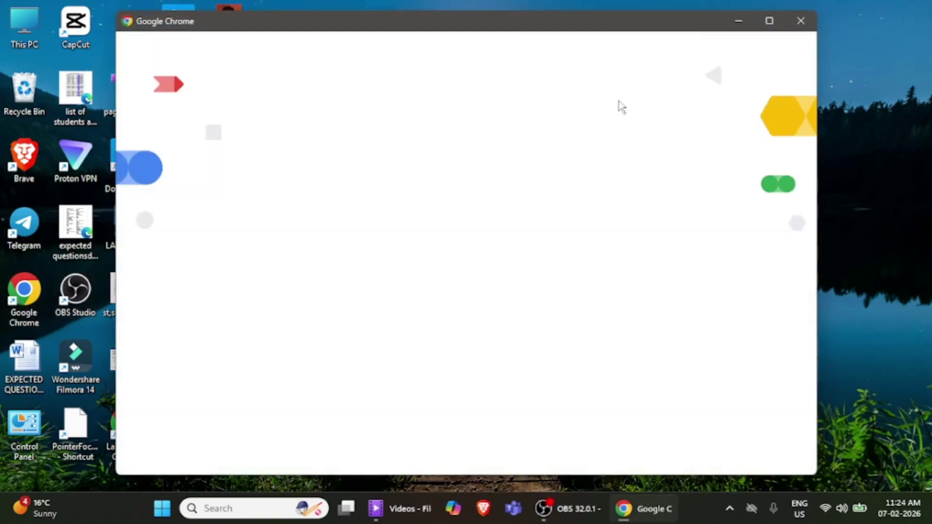
left_click(770, 21)
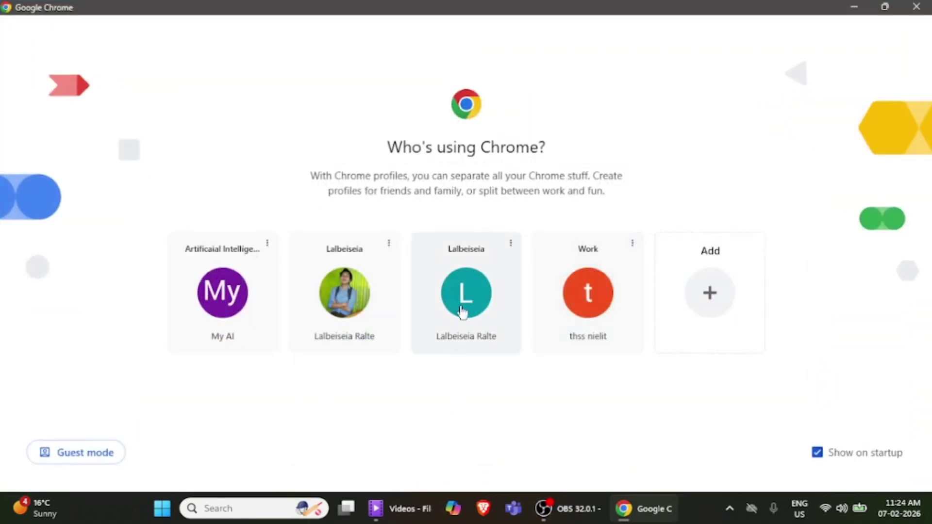
left_click(462, 309)
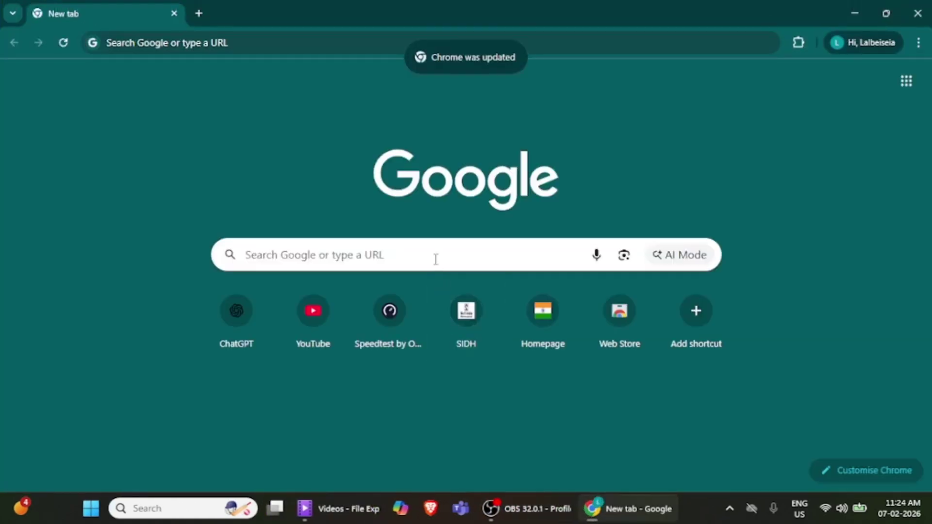
- Search Google for "remove bg" and open the remove.bg website
left_click(437, 256)
type("RE")
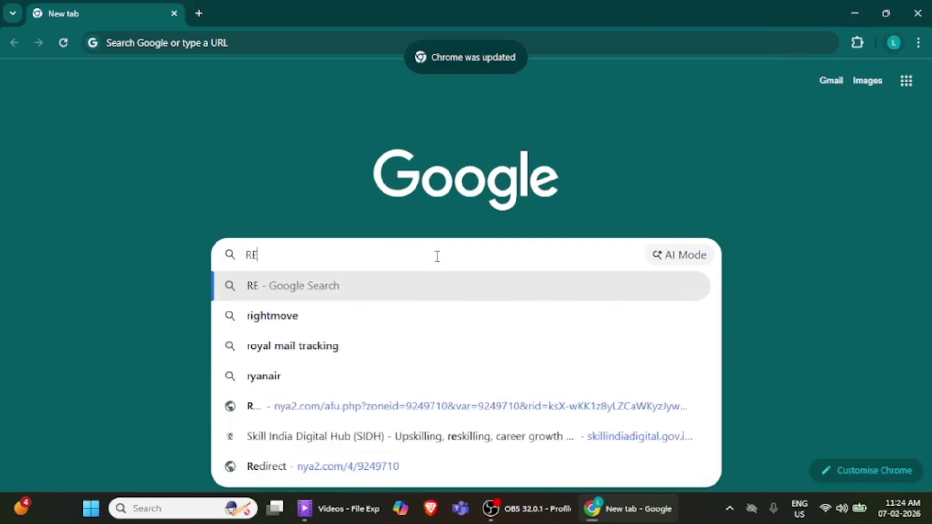
key("BackSpace")
key("BackSpace")
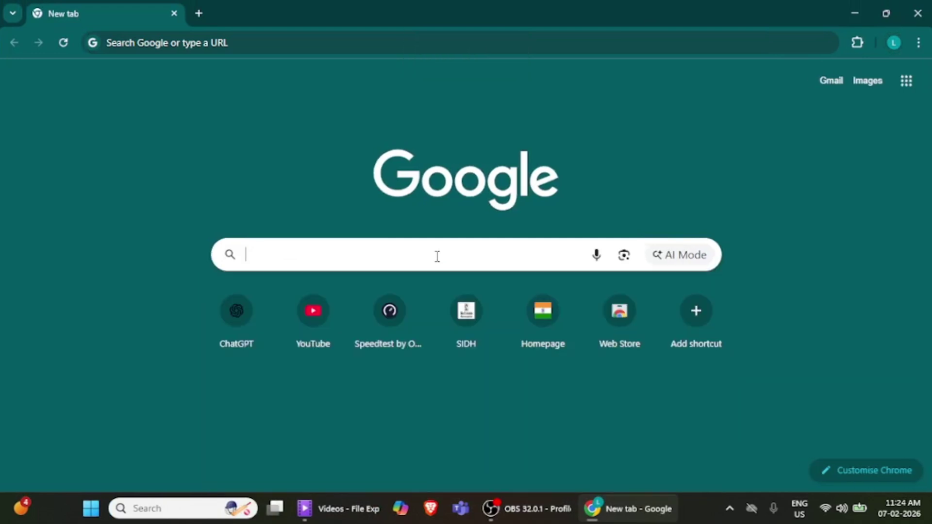
type("remove")
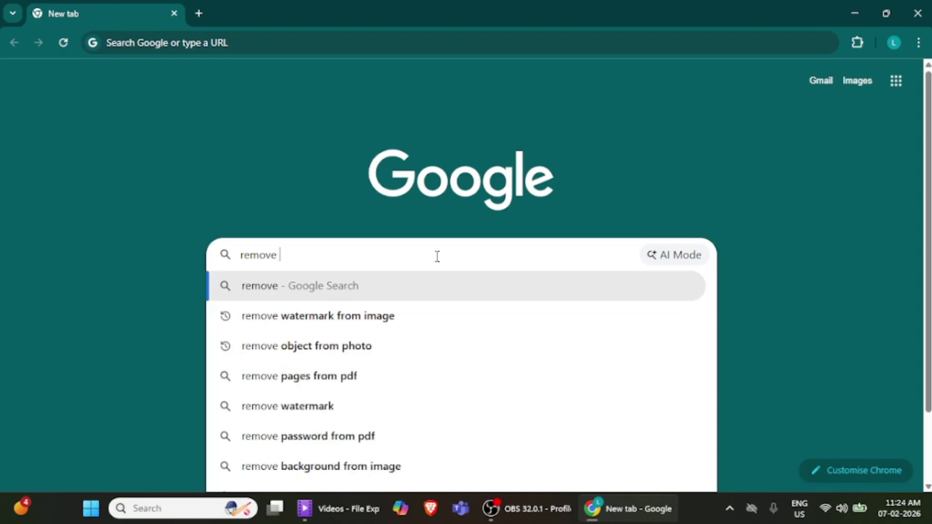
type(" bg")
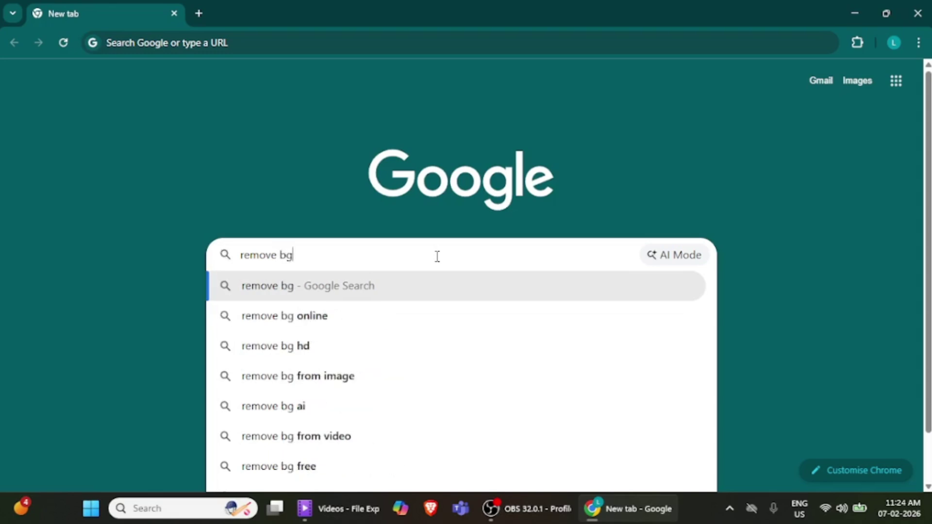
left_click(270, 290)
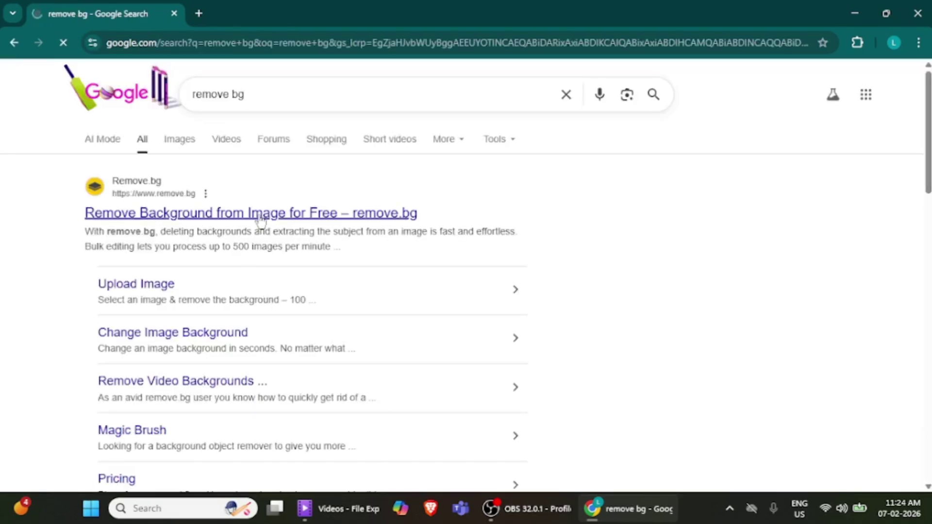
left_click(261, 214)
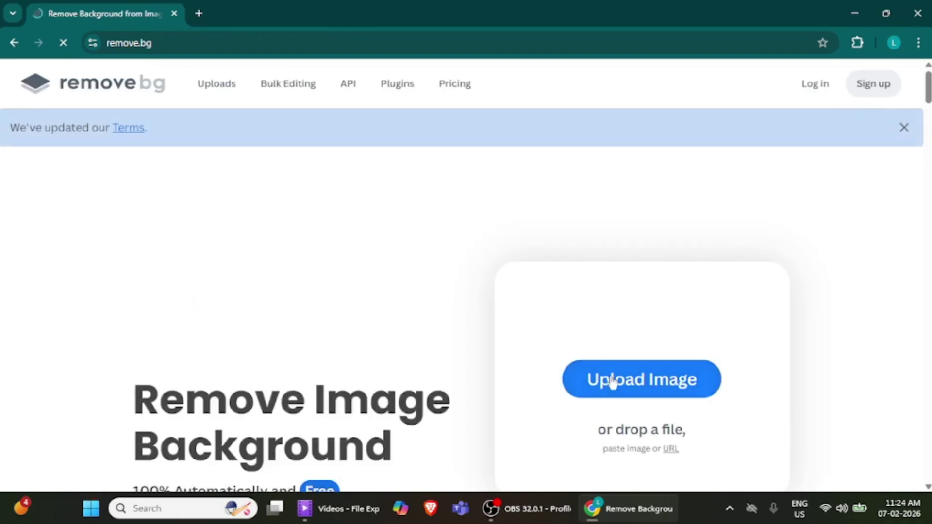
- Upload 20260207_093202.jpg from the Desktop folder to remove its background
left_click(617, 382)
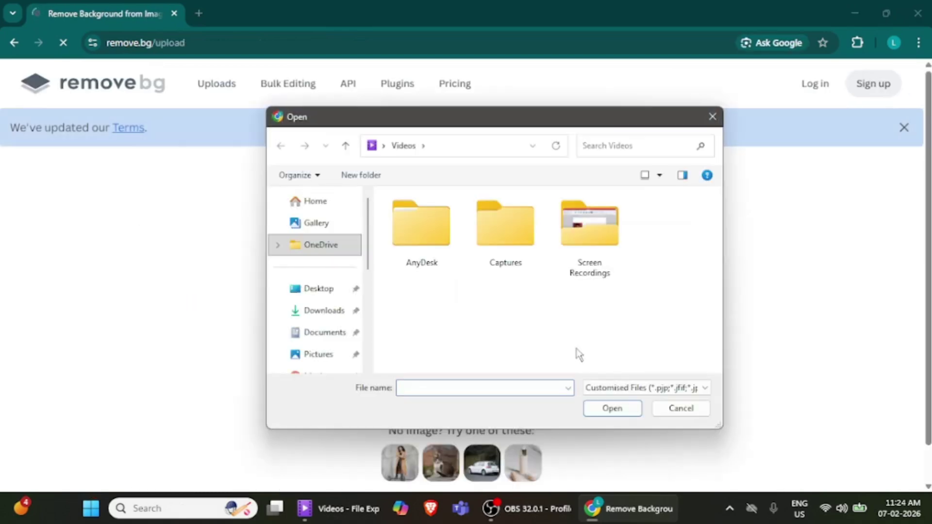
left_click(313, 290)
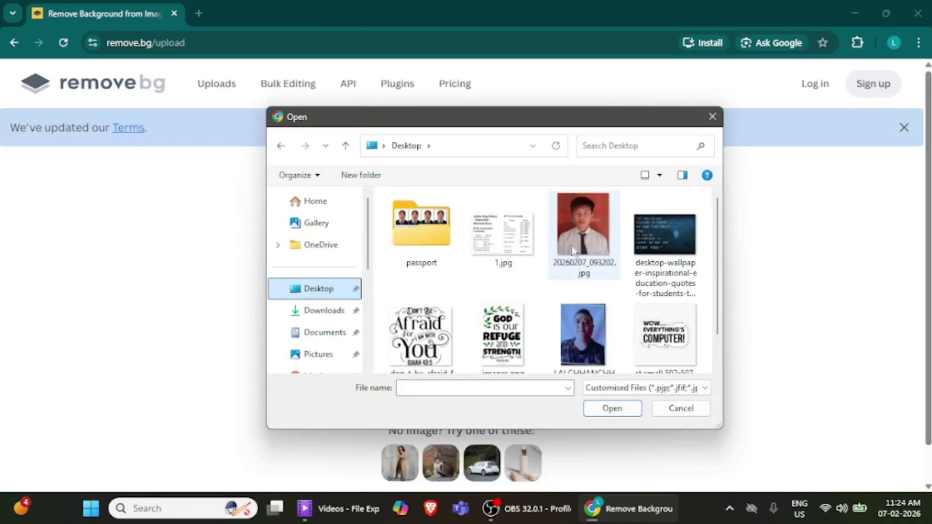
double_click(590, 220)
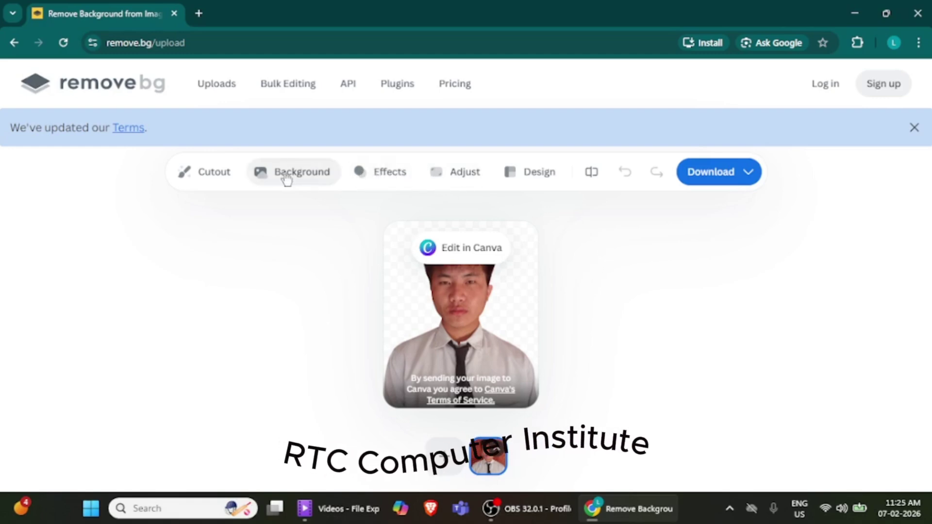
- Look through the effects, adjustments and the magic, color and photo background options for the cutout portrait
left_click(402, 180)
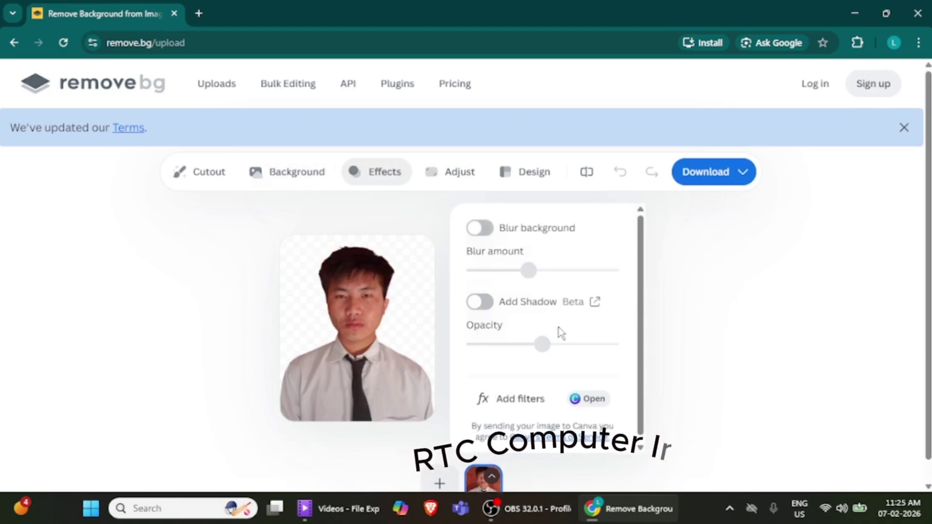
left_click(433, 181)
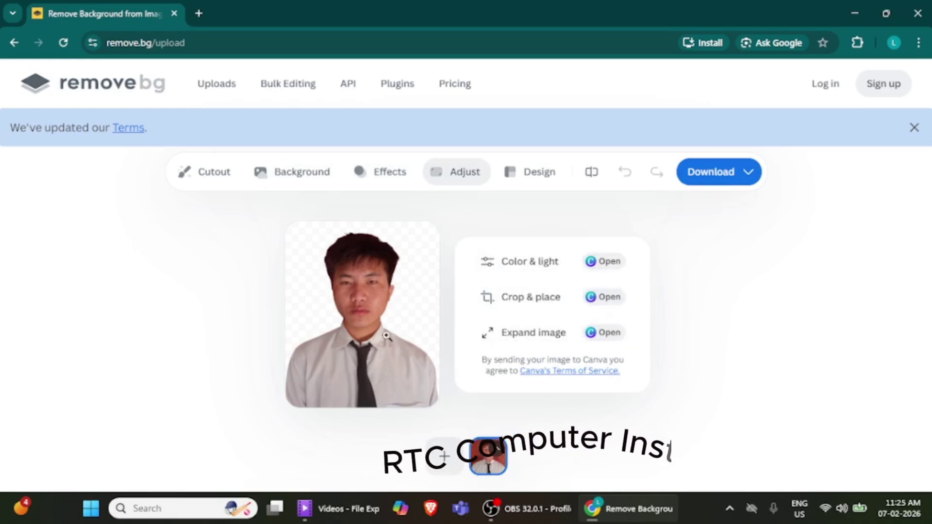
left_click(301, 177)
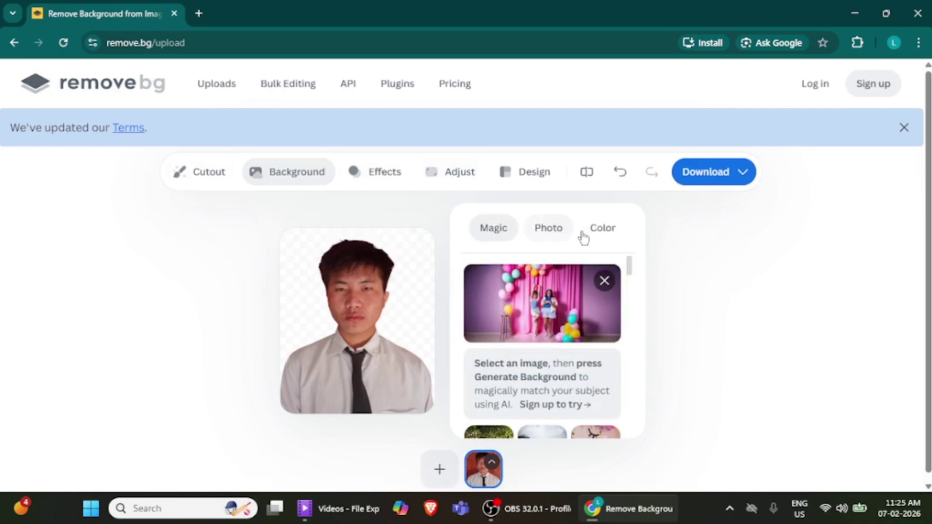
left_click(600, 235)
left_click(556, 232)
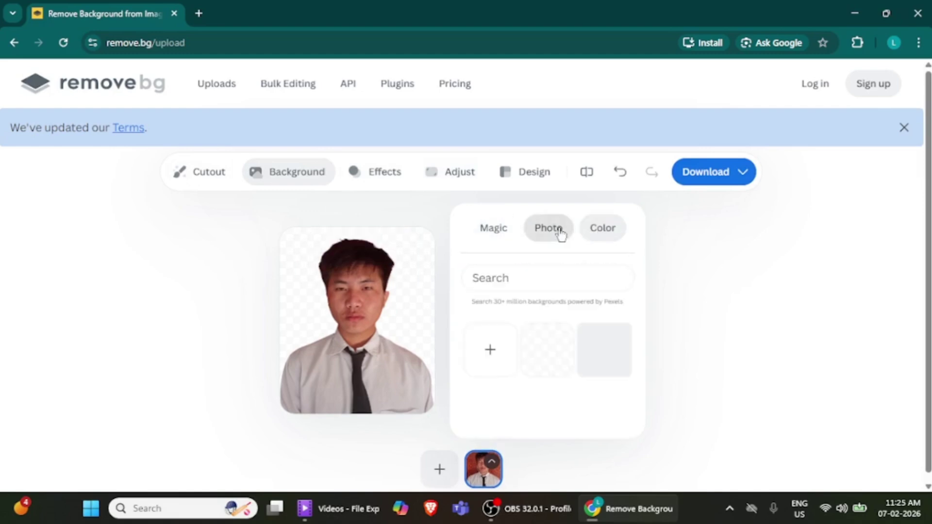
scroll(535, 380, "down", 1)
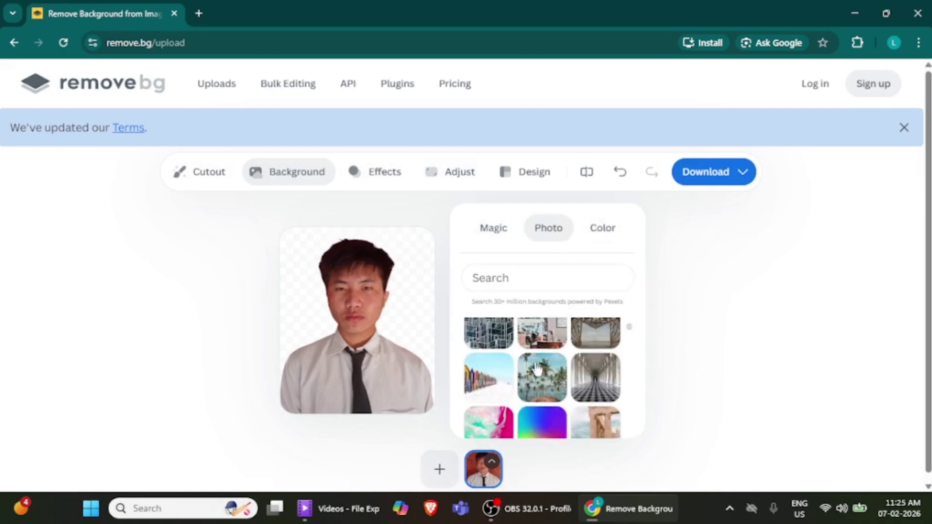
scroll(542, 367, "up", 2)
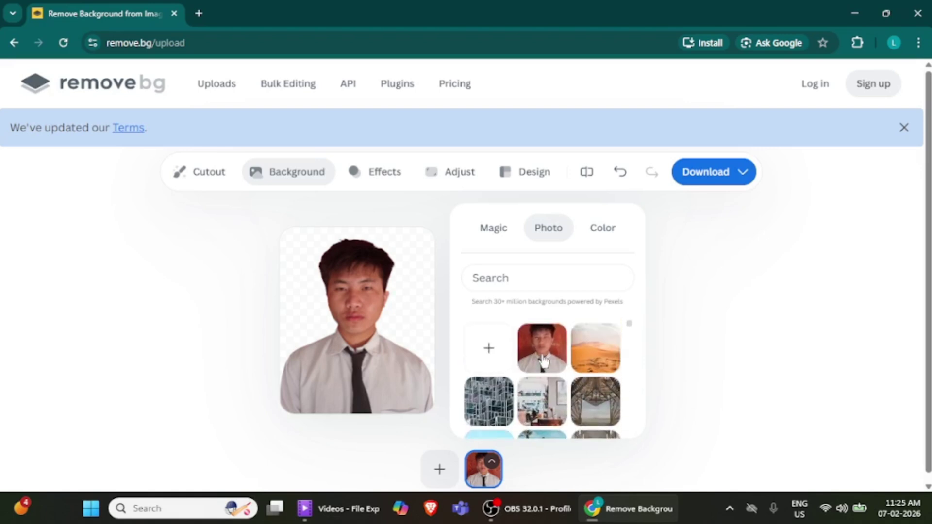
- Try purple, brown and grey as solid background colors behind the portrait
left_click(602, 234)
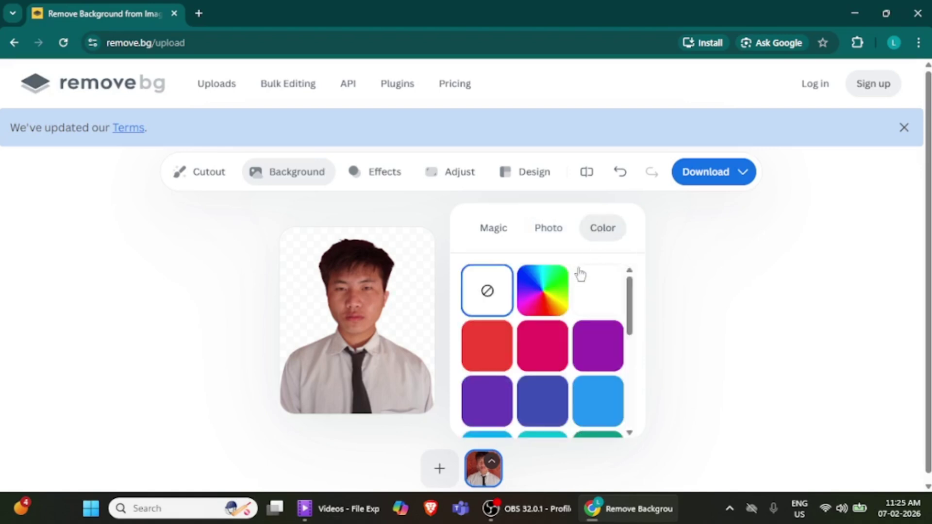
scroll(571, 367, "down", 2)
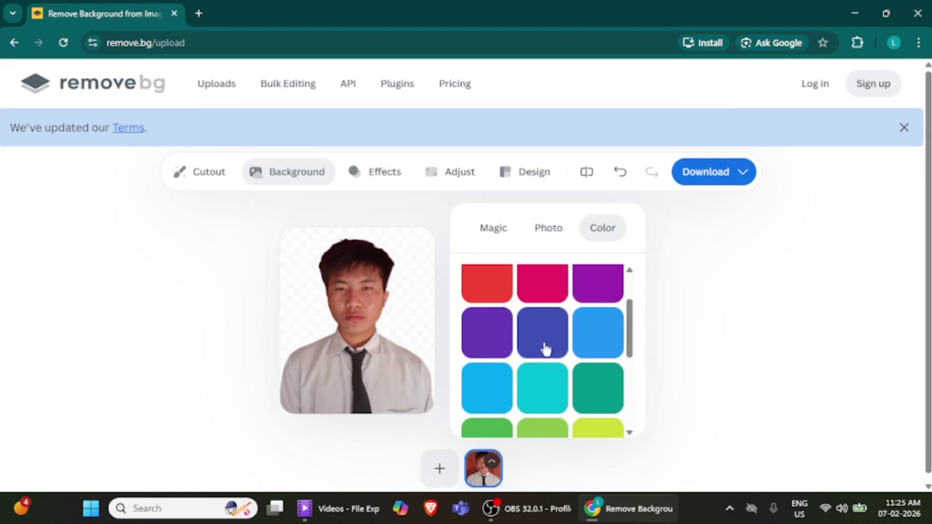
left_click(592, 346)
left_click(590, 291)
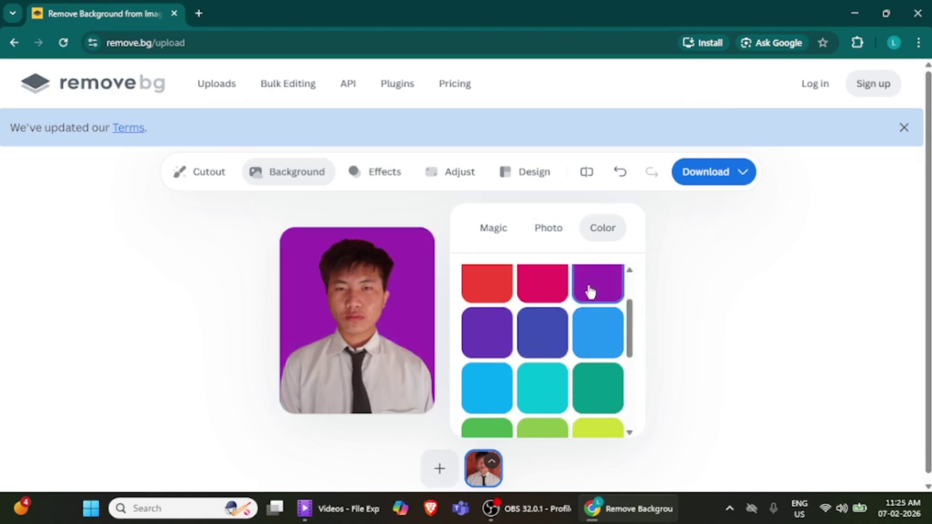
scroll(493, 383, "down", 5)
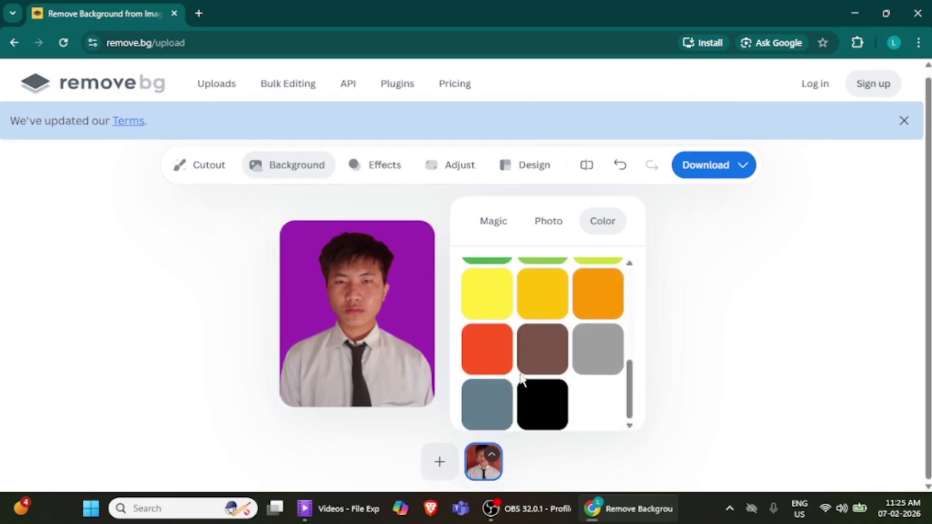
left_click(522, 355)
left_click(486, 359)
left_click(539, 358)
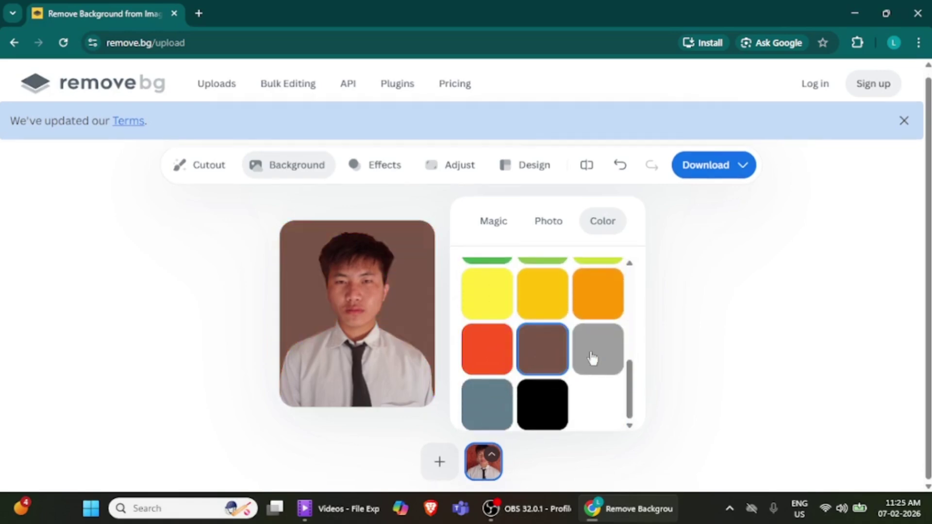
left_click(596, 358)
- Set the portrait's background to the solid turquoise color
scroll(588, 358, "up", 5)
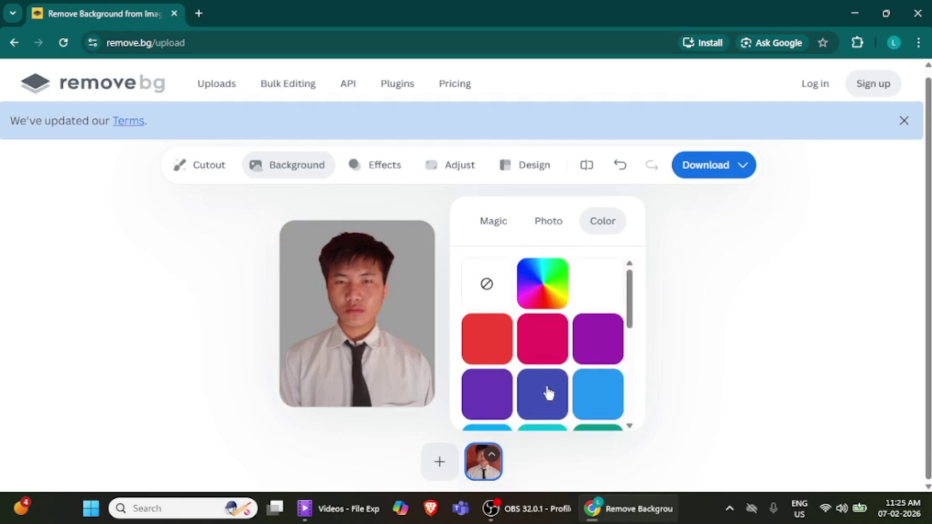
scroll(547, 392, "down", 2)
left_click(554, 391)
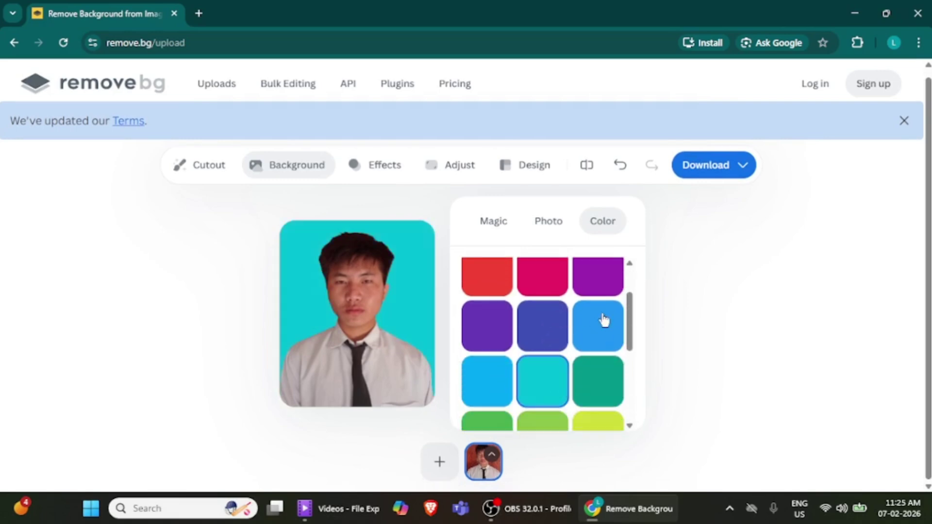
- Download the free 455 x 548 preview image and view the downloaded file from its folder
left_click(743, 168)
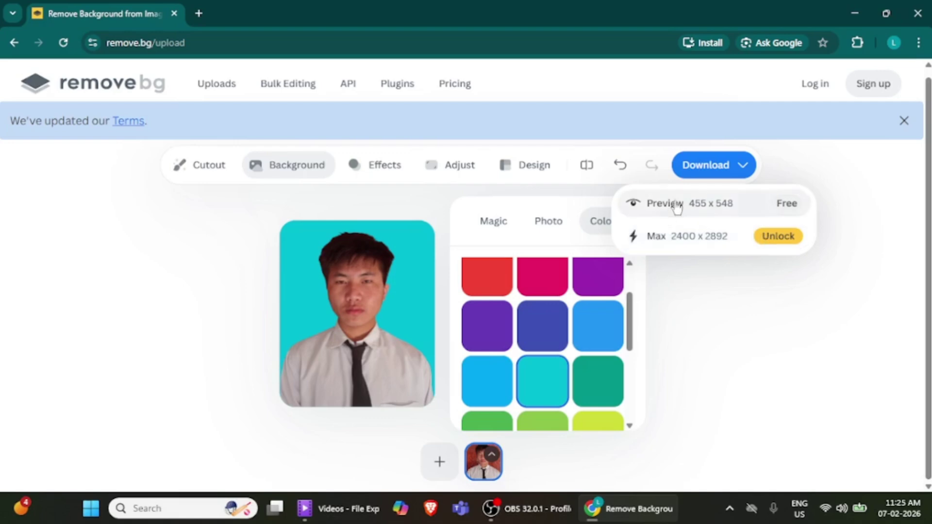
left_click(750, 209)
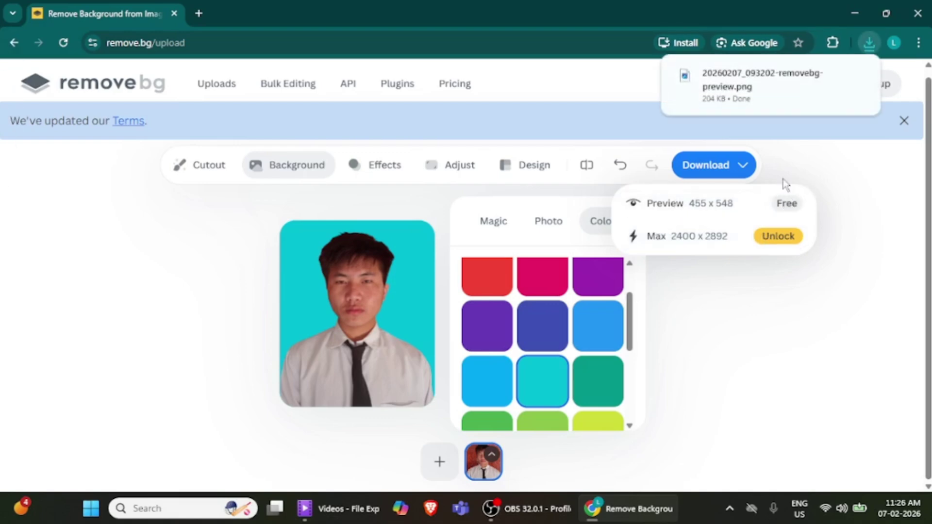
left_click(828, 74)
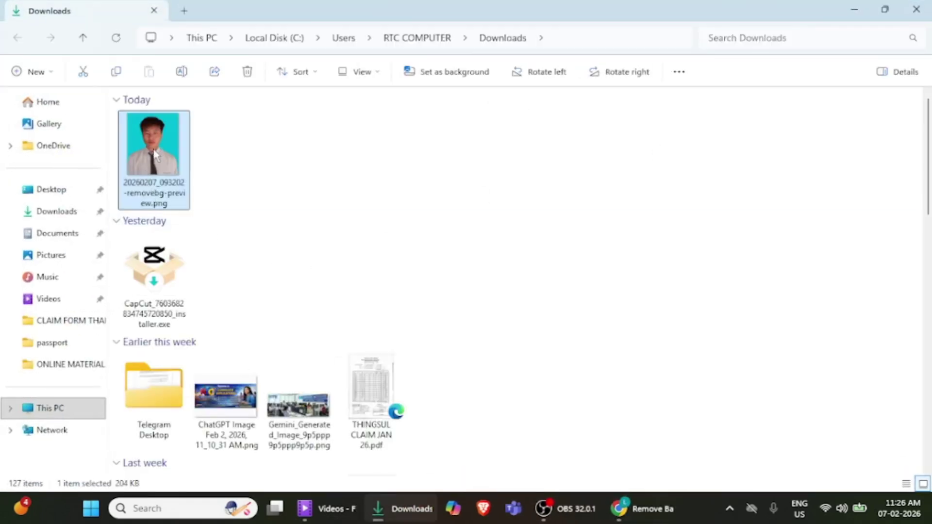
double_click(154, 155)
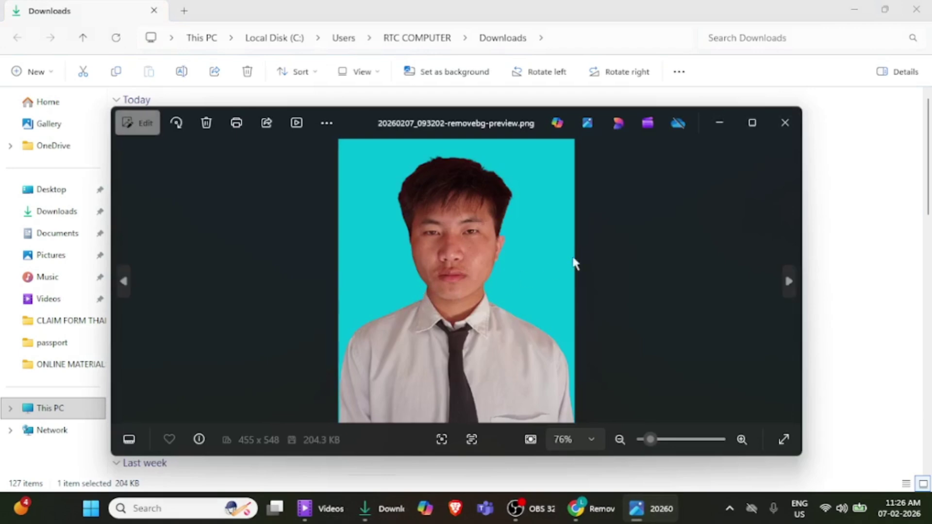
left_click(789, 121)
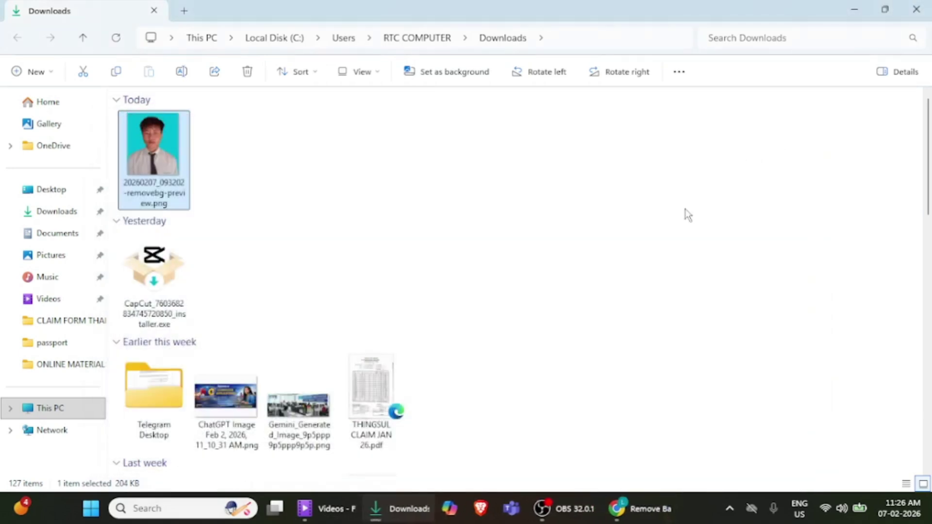
- Open Microsoft Word 2010 with a blank document and dismiss the activation wizard
left_click(169, 507)
type("word")
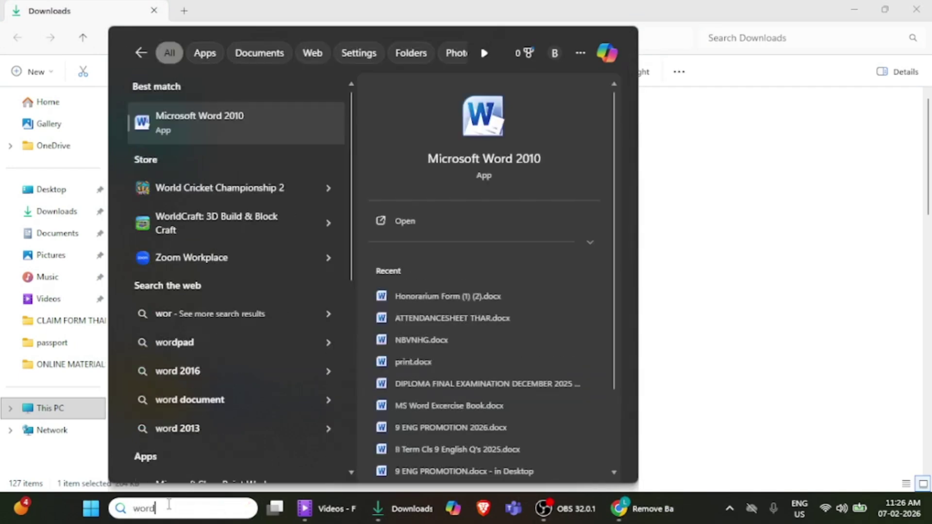
left_click(209, 144)
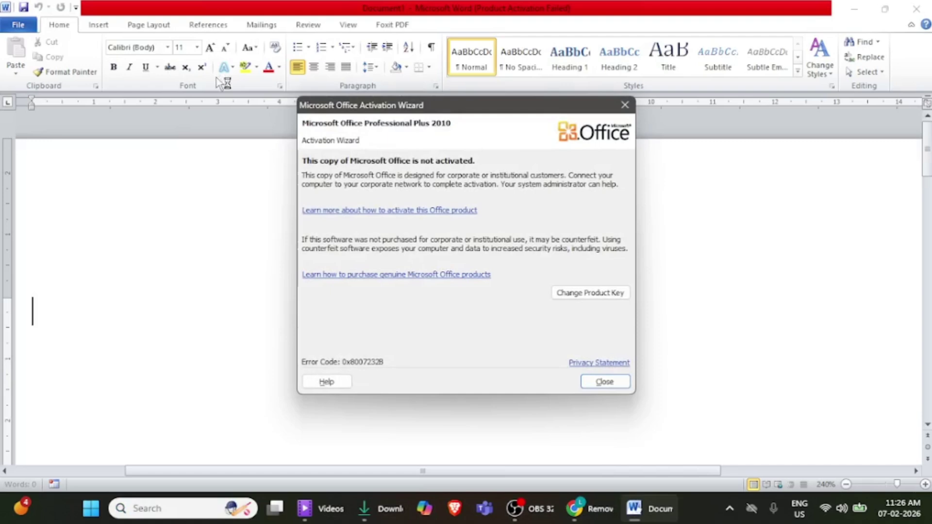
left_click(604, 381)
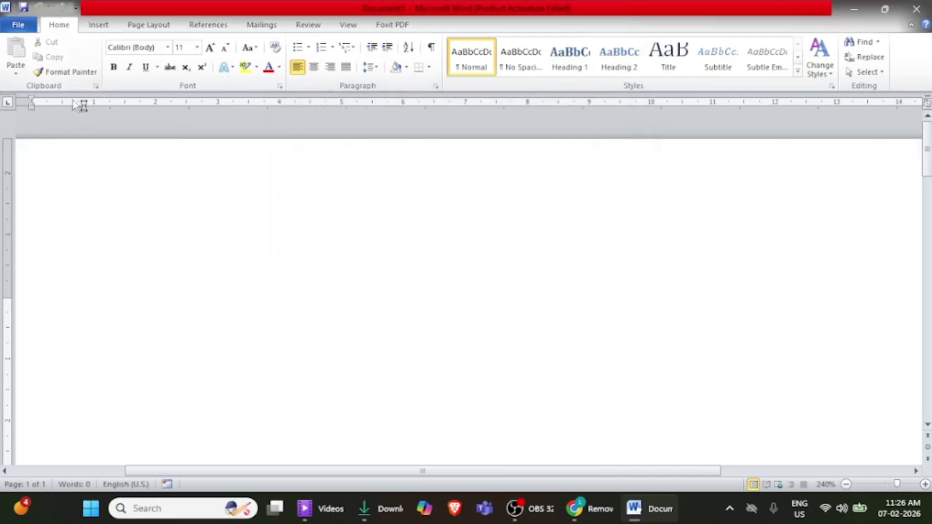
- Insert the picture 20260207_093202-removebg-preview.png from the Downloads folder into the document
left_click(105, 27)
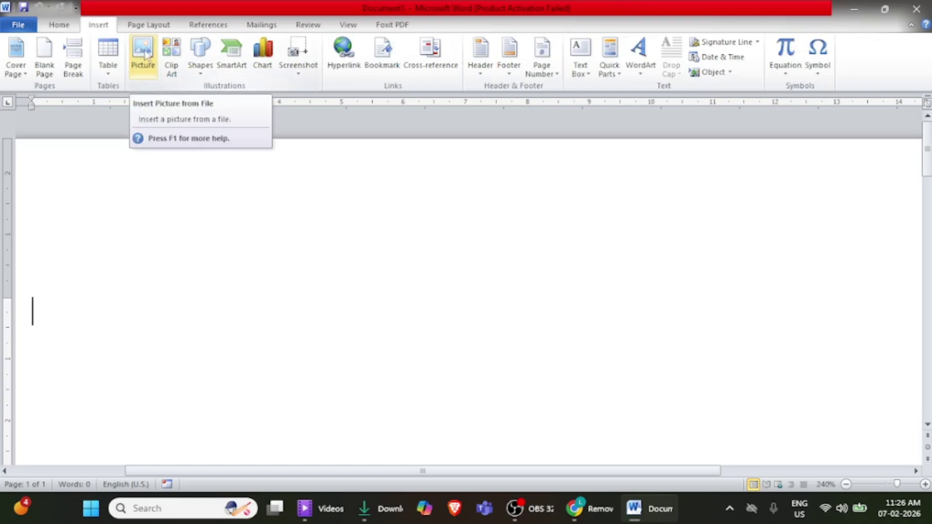
left_click(145, 53)
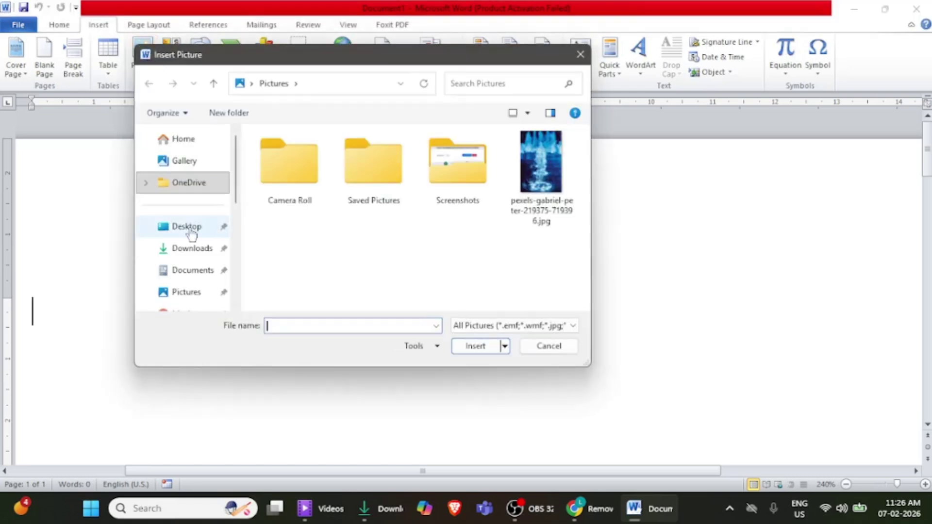
left_click(187, 249)
double_click(293, 197)
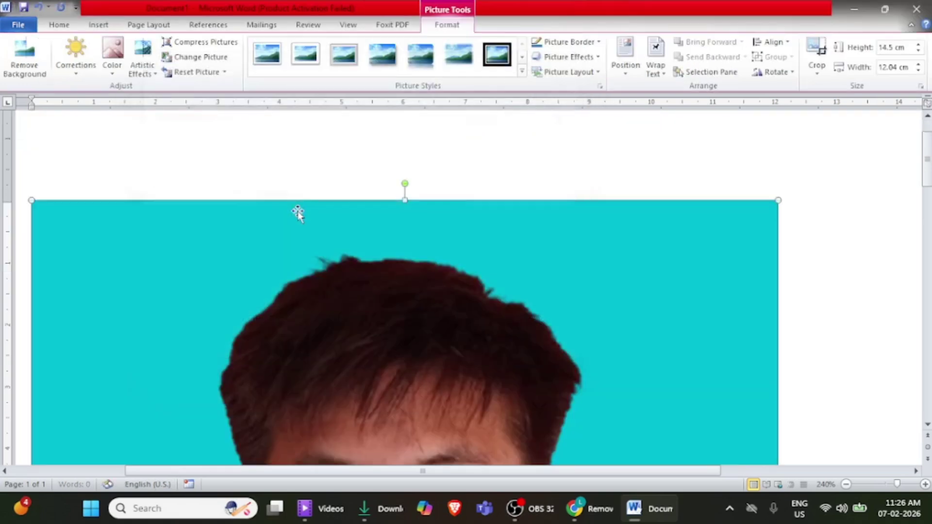
- Set the inserted photo's height to 4 cm, then its width to 3 cm, and keep the photo selected
scroll(568, 241, "down", 5)
scroll(569, 240, "up", 4)
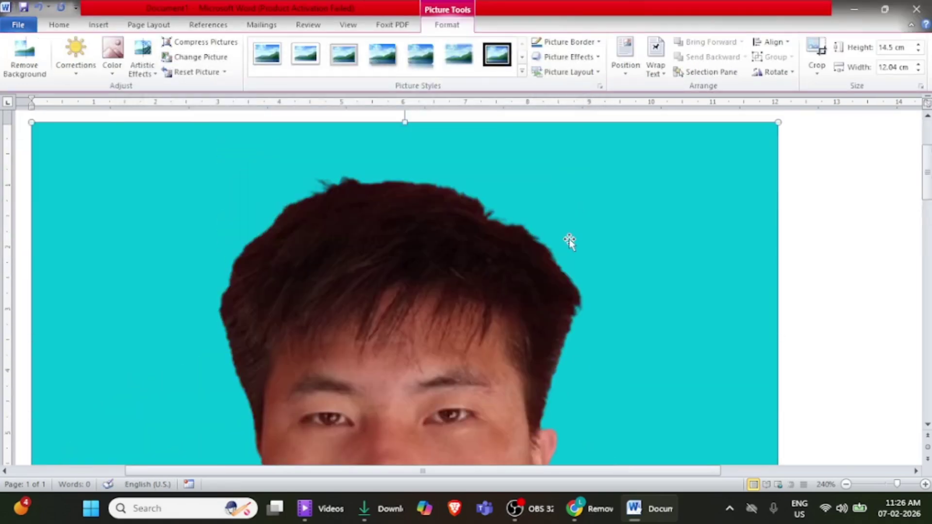
scroll(569, 238, "down", 13, "ctrl")
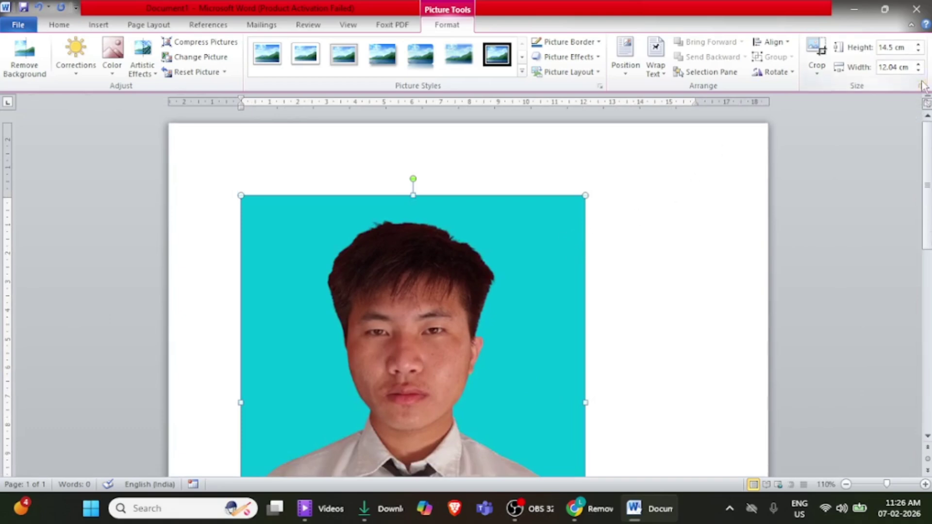
left_click(906, 53)
type("4")
left_click(902, 69)
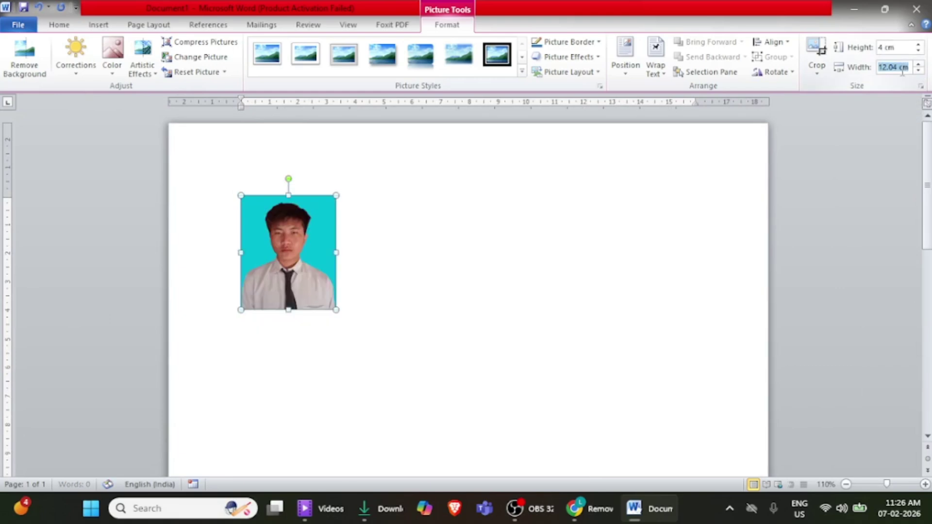
type("23")
left_click(681, 201)
left_click(293, 258)
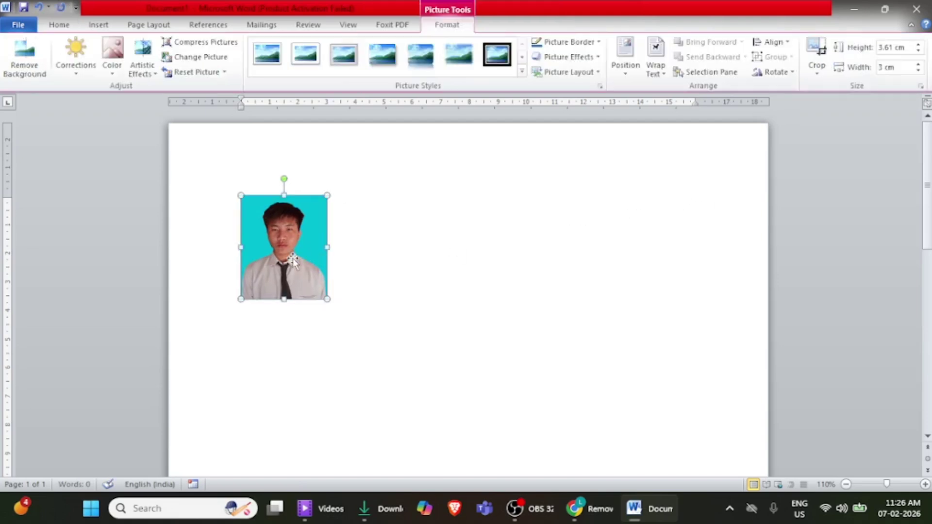
left_click_drag(285, 250, 286, 255)
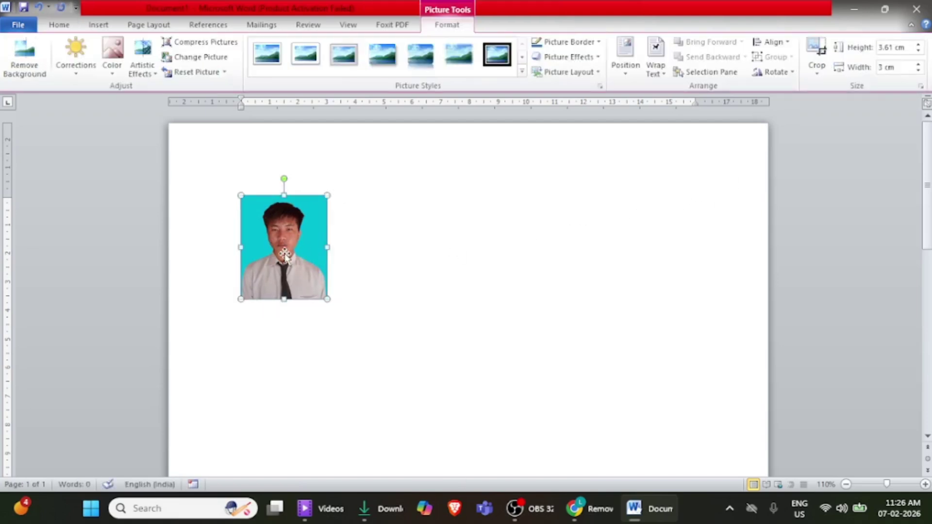